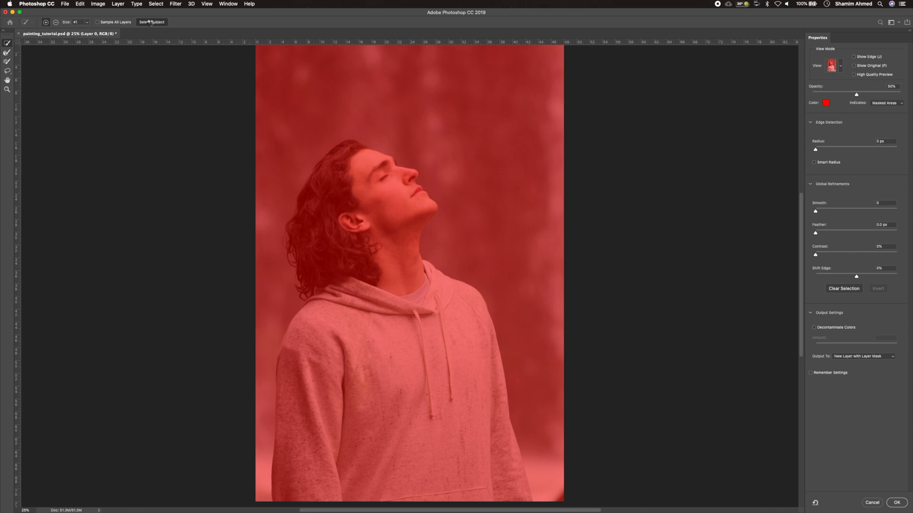
# Refine the subject selection's edges and output it as a new layer with a layer mask
pyautogui.press('r')
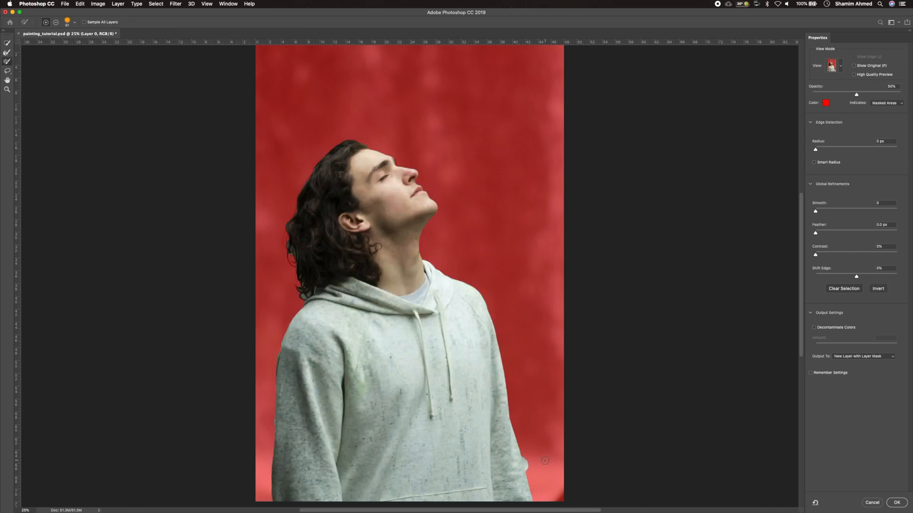
pyautogui.press('alt')
pyautogui.press('alt')
pyautogui.click(7, 53)
pyautogui.press('r')
pyautogui.press('Return')
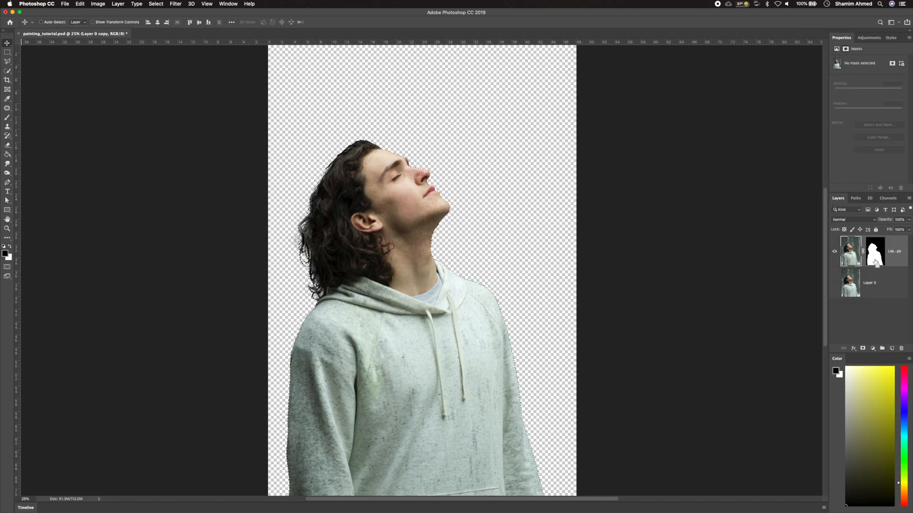
# Stamp the visible layers into a new layer and duplicate it, hiding the masked cutout layer
pyautogui.press('super+alt+shift+e')
pyautogui.press('super+j')
pyautogui.click(833, 315)
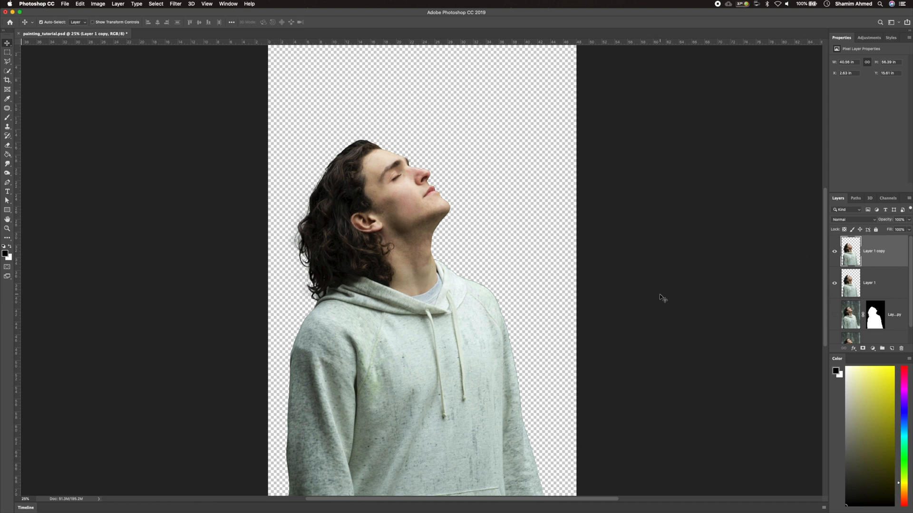
# Add a new layer beneath the stamped layers and fill it with a dark gray background color
pyautogui.click(874, 312)
pyautogui.click(891, 348)
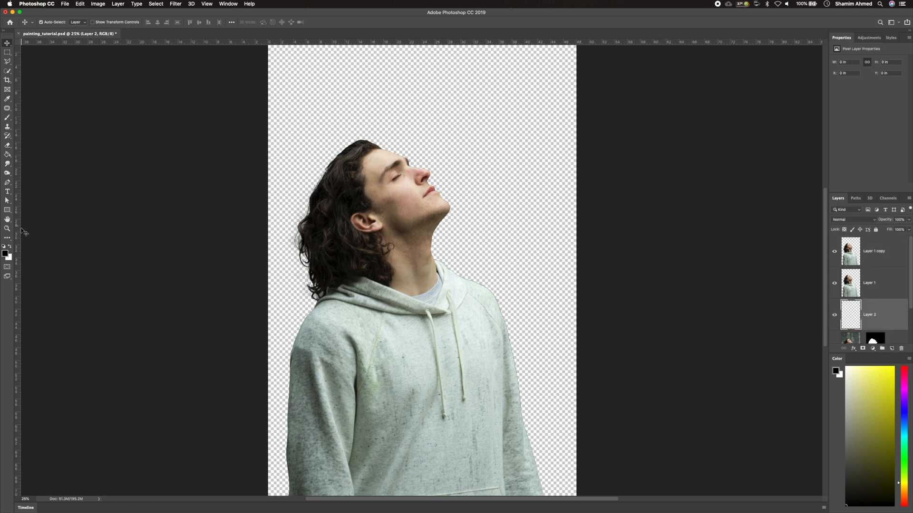
pyautogui.click(5, 254)
pyautogui.click(49, 371)
pyautogui.click(214, 297)
pyautogui.hotkey('alt', 'BackSpace')
# Create a new empty layer at the top of the layer stack
pyautogui.press('b')
pyautogui.click(874, 252)
pyautogui.click(892, 348)
pyautogui.click(10, 227)
pyautogui.moveTo(361, 209); pyautogui.dragTo(351, 171)
pyautogui.scroll(5, 350, 171)
# With the Pen tool, trace a path along the hairline beside the face and down the back of the hair
pyautogui.click(8, 183)
pyautogui.click(475, 375)
pyautogui.click(460, 356)
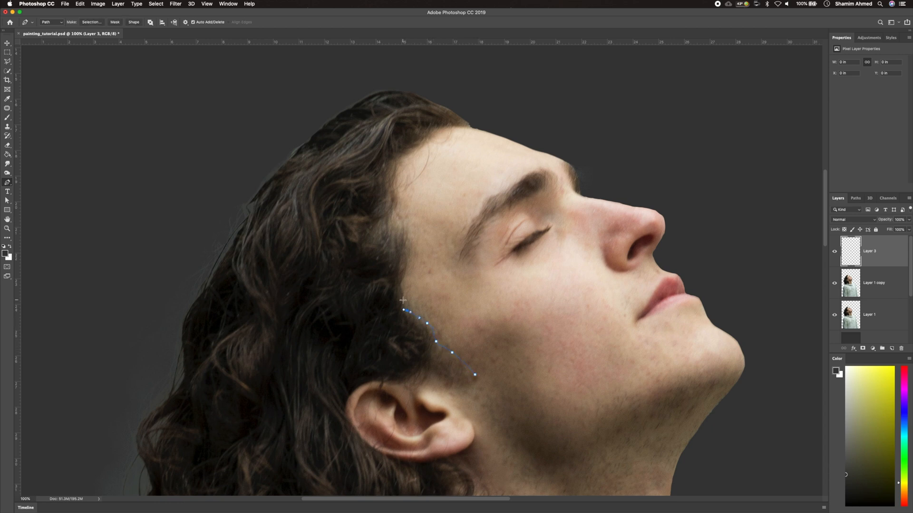
pyautogui.click(395, 216)
pyautogui.click(395, 187)
pyautogui.moveTo(396, 157); pyautogui.dragTo(407, 152)
pyautogui.click(428, 138)
pyautogui.click(447, 127)
pyautogui.click(470, 127)
pyautogui.moveTo(444, 103); pyautogui.dragTo(379, 89)
pyautogui.click(241, 215)
pyautogui.moveTo(227, 234); pyautogui.dragTo(221, 246)
pyautogui.moveTo(202, 283); pyautogui.dragTo(195, 295)
pyautogui.moveTo(197, 295); pyautogui.dragTo(189, 309)
pyautogui.moveTo(182, 348); pyautogui.dragTo(154, 485)
pyautogui.click(149, 391)
pyautogui.moveTo(159, 444); pyautogui.dragTo(225, 450)
pyautogui.click(184, 462)
# Continue the hair path along the hoodie collar beneath the hair
pyautogui.scroll(-4, 185, 460)
pyautogui.click(189, 404)
pyautogui.scroll(-2, 209, 464)
pyautogui.click(246, 436)
pyautogui.click(257, 427)
pyautogui.click(262, 421)
pyautogui.click(263, 405)
pyautogui.moveTo(276, 400); pyautogui.dragTo(334, 386)
pyautogui.click(295, 400)
pyautogui.click(313, 390)
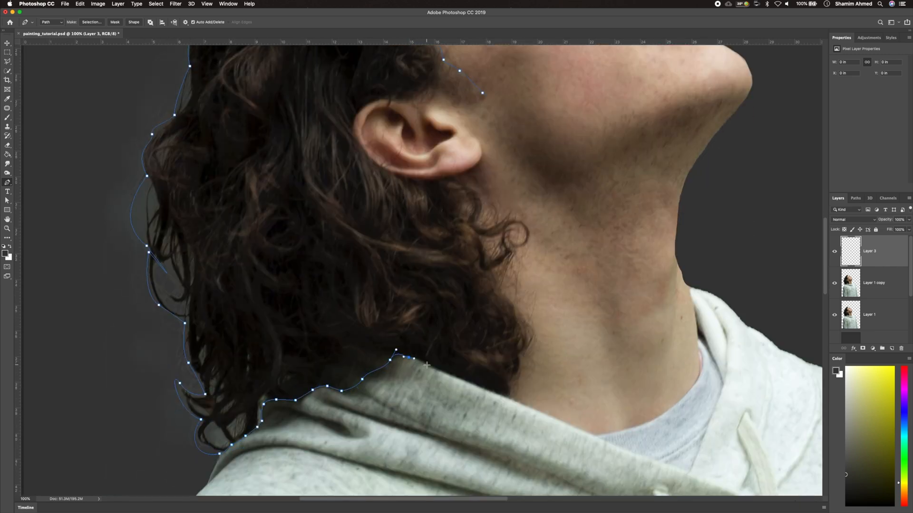
# Continue the path up behind the ear and across the top of the head to close the hair outline
pyautogui.click(512, 379)
pyautogui.click(520, 365)
pyautogui.click(520, 356)
pyautogui.click(534, 333)
pyautogui.click(523, 320)
pyautogui.click(518, 316)
pyautogui.click(495, 257)
pyautogui.click(479, 239)
pyautogui.click(475, 220)
pyautogui.click(467, 185)
pyautogui.click(433, 179)
pyautogui.click(395, 175)
pyautogui.click(363, 148)
pyautogui.click(379, 99)
pyautogui.click(398, 101)
pyautogui.click(408, 101)
pyautogui.click(422, 97)
pyautogui.click(434, 91)
pyautogui.click(443, 90)
pyautogui.click(453, 95)
# Load the hair path as a selection, fill it with black on the new layer, and deselect
pyautogui.press('super+minus')
pyautogui.click(855, 198)
pyautogui.click(862, 348)
pyautogui.click(837, 199)
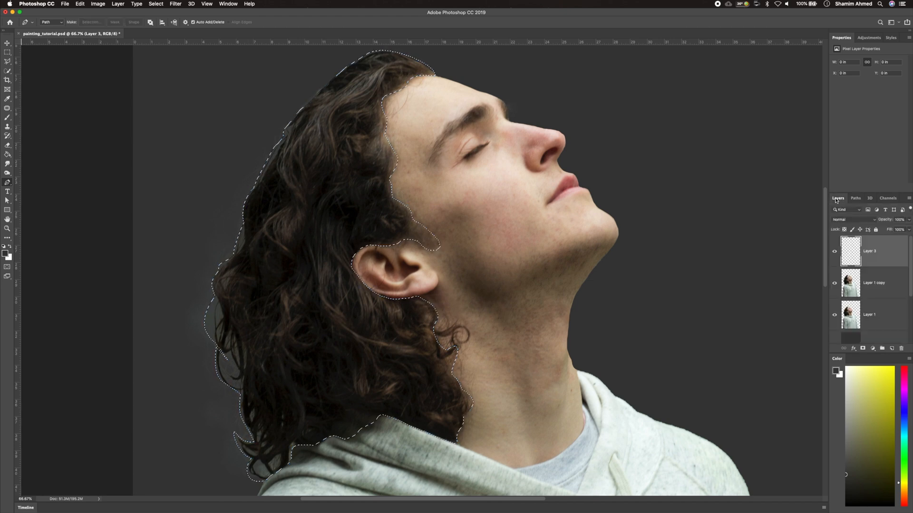
pyautogui.click(5, 253)
pyautogui.moveTo(57, 384); pyautogui.dragTo(29, 422)
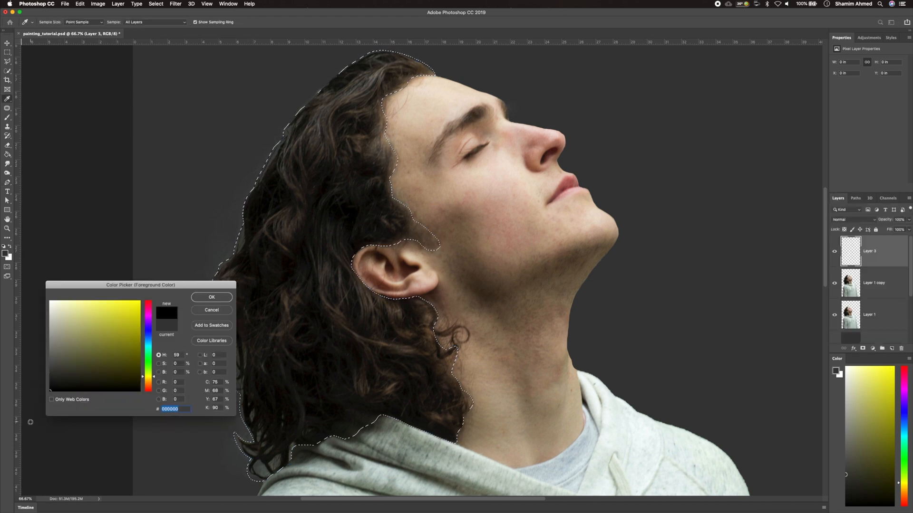
pyautogui.click(223, 300)
pyautogui.hotkey('alt', 'BackSpace')
pyautogui.press('super+d')
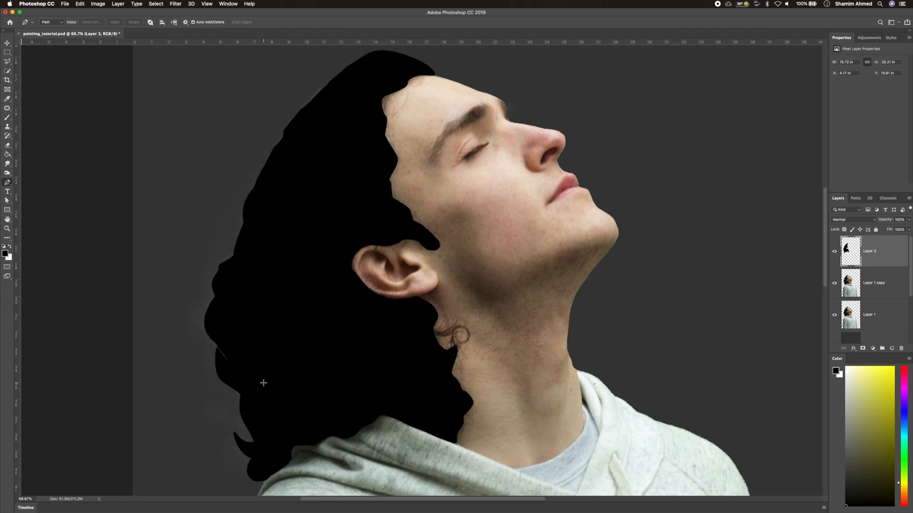
# Add a new layer and trace a closed Pen path around the near eyebrow
pyautogui.keyDown('super'); pyautogui.click(892, 349); pyautogui.keyUp('super')
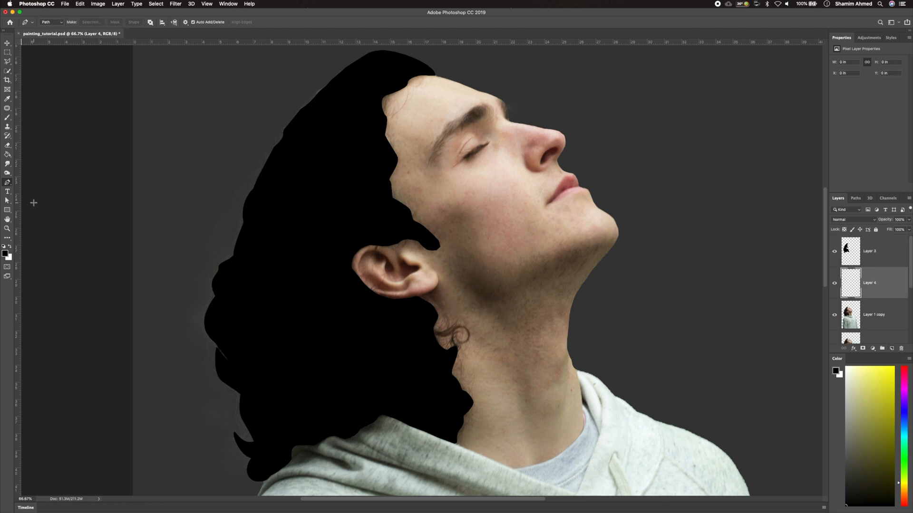
pyautogui.scroll(2, 428, 163)
pyautogui.moveTo(428, 163); pyautogui.dragTo(405, 304)
pyautogui.click(410, 312)
pyautogui.click(424, 263)
pyautogui.click(439, 228)
pyautogui.click(457, 200)
pyautogui.click(465, 186)
pyautogui.click(501, 174)
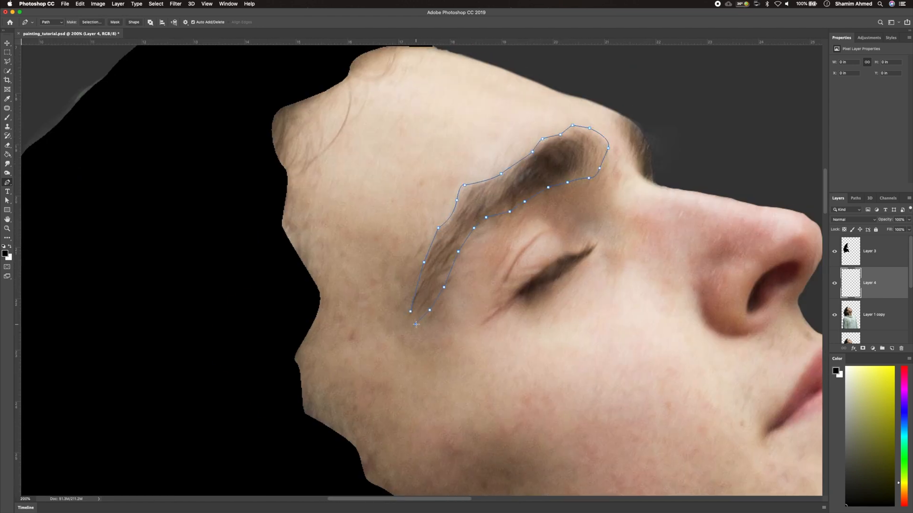
# Load the eyebrow path as a selection, fill it with black, and deselect
pyautogui.click(855, 198)
pyautogui.click(863, 349)
pyautogui.click(837, 198)
pyautogui.hotkey('alt', 'BackSpace')
pyautogui.press('super+d')
# On a new layer, trace the far eyebrow with the Pen tool and fill it with black
pyautogui.moveTo(617, 126); pyautogui.dragTo(608, 135)
pyautogui.click(892, 349)
pyautogui.click(608, 135)
pyautogui.click(637, 187)
pyautogui.click(630, 182)
pyautogui.click(624, 168)
pyautogui.click(613, 145)
pyautogui.click(608, 135)
pyautogui.press('super+Return')
pyautogui.hotkey('alt', 'BackSpace')
pyautogui.press('super+d')
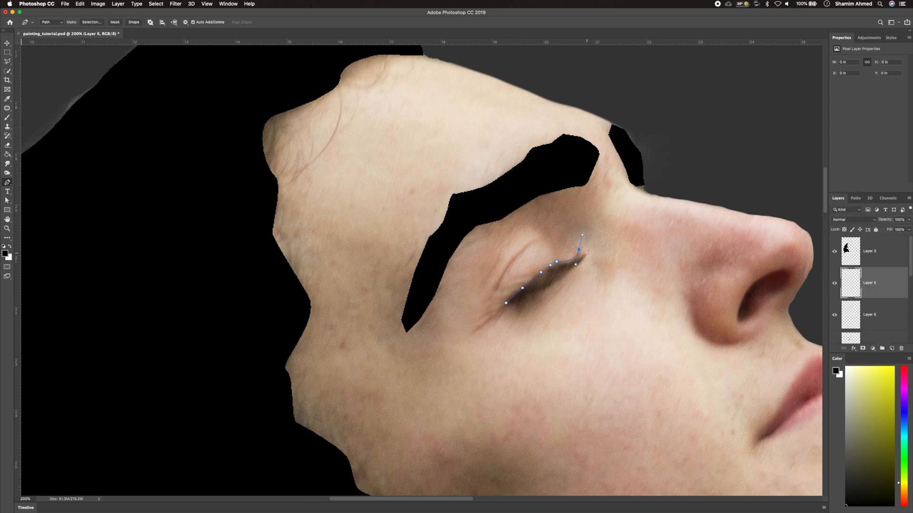
# Close the eyelid path, load it as a selection, and fill it with black
pyautogui.click(506, 304)
pyautogui.click(855, 198)
pyautogui.click(864, 349)
pyautogui.click(838, 198)
pyautogui.hotkey('alt', 'BackSpace')
pyautogui.press('super+d')
# Trace the nostril on a new layer and fill its selection with black
pyautogui.click(892, 349)
pyautogui.click(738, 323)
pyautogui.click(741, 324)
pyautogui.press('super+Return')
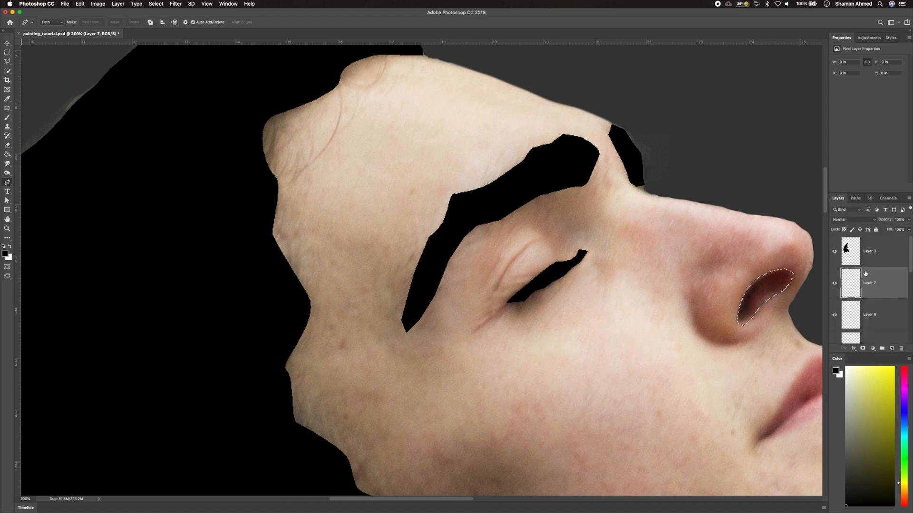
pyautogui.click(891, 350)
pyautogui.hotkey('alt', 'BackSpace')
pyautogui.press('super+d')
# Convert the Layer 1 copy layer into a smart object
pyautogui.press('super+minus')
pyautogui.press('super+minus')
pyautogui.press('super+minus')
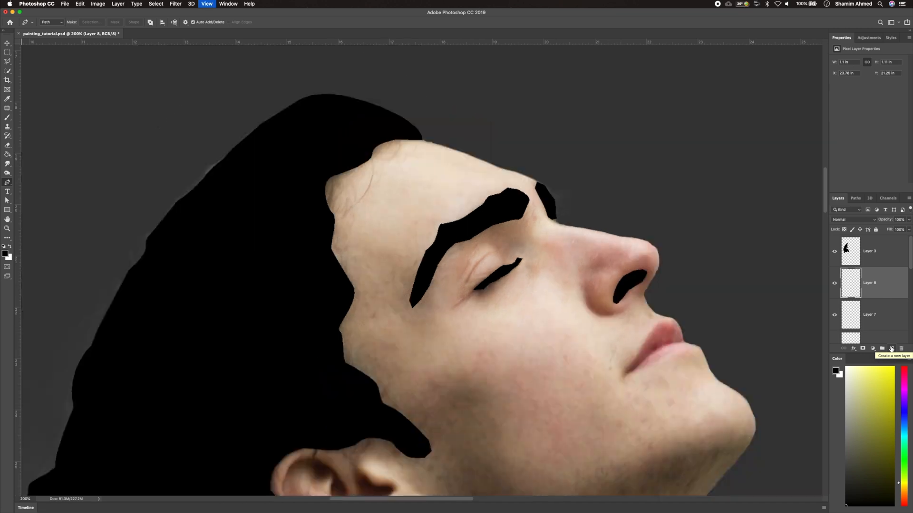
pyautogui.scroll(-5, 734, 390)
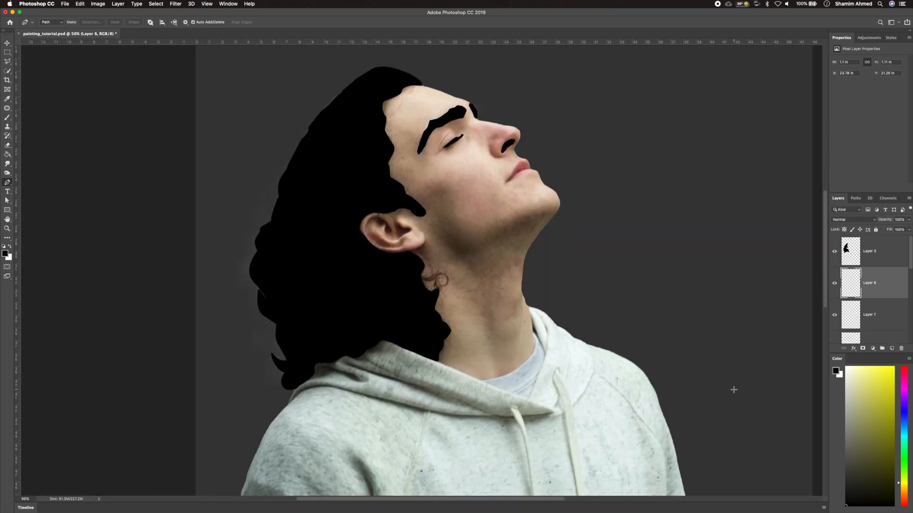
pyautogui.press('super+minus')
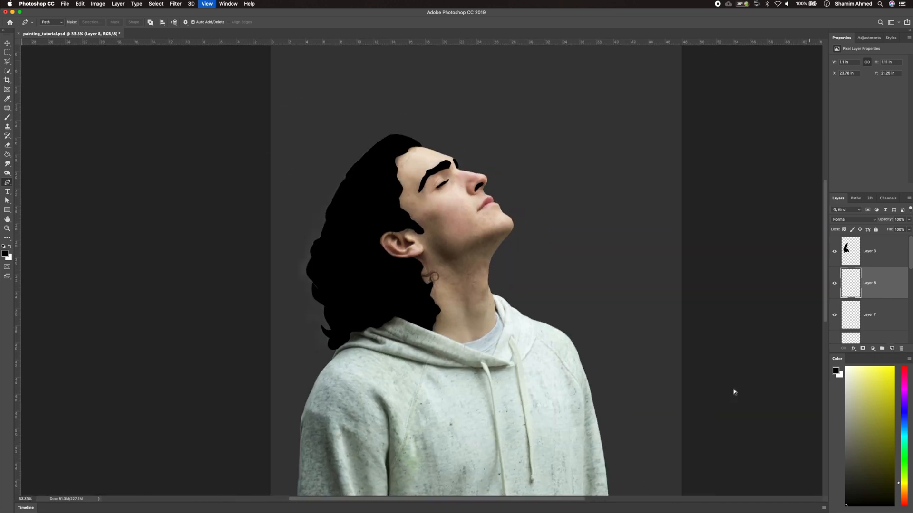
pyautogui.press('super+minus')
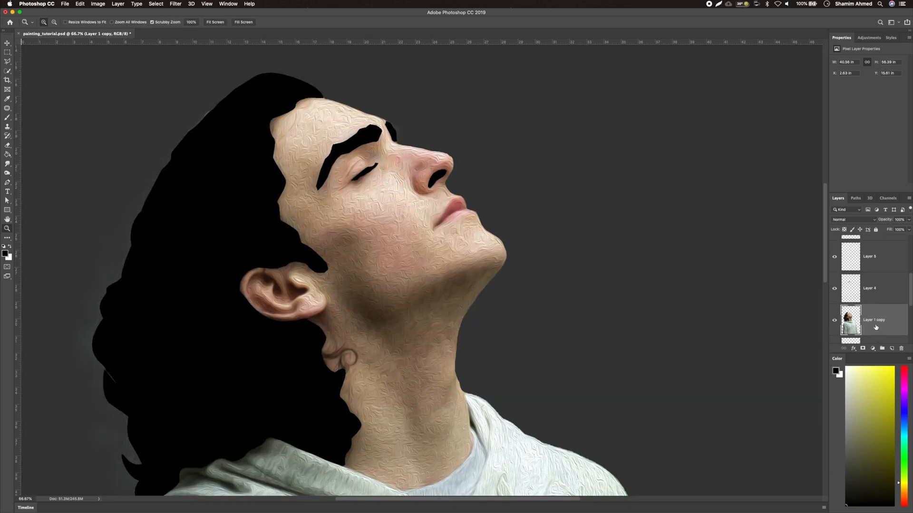
pyautogui.scroll(-1, 876, 327)
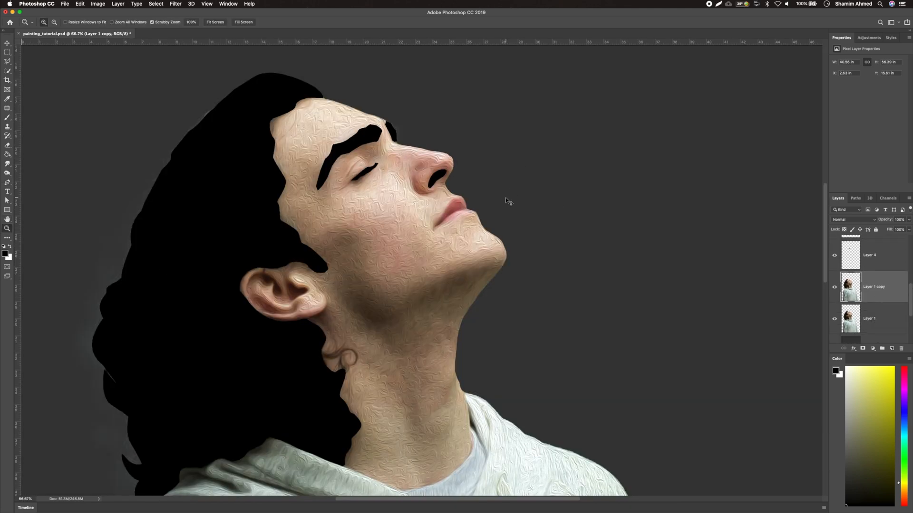
pyautogui.press('super+minus')
pyautogui.press('super+minus')
pyautogui.press('super+minus')
pyautogui.press('super+minus')
pyautogui.press('super+plus')
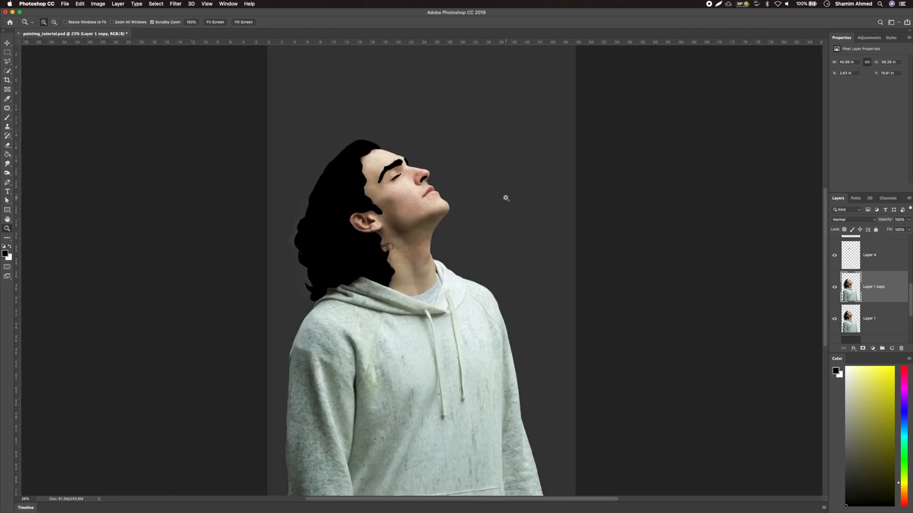
pyautogui.rightClick(877, 285)
pyautogui.click(809, 299)
# Apply the Oil Paint filter to the smart object with Stylization set to 5.0
pyautogui.click(175, 3)
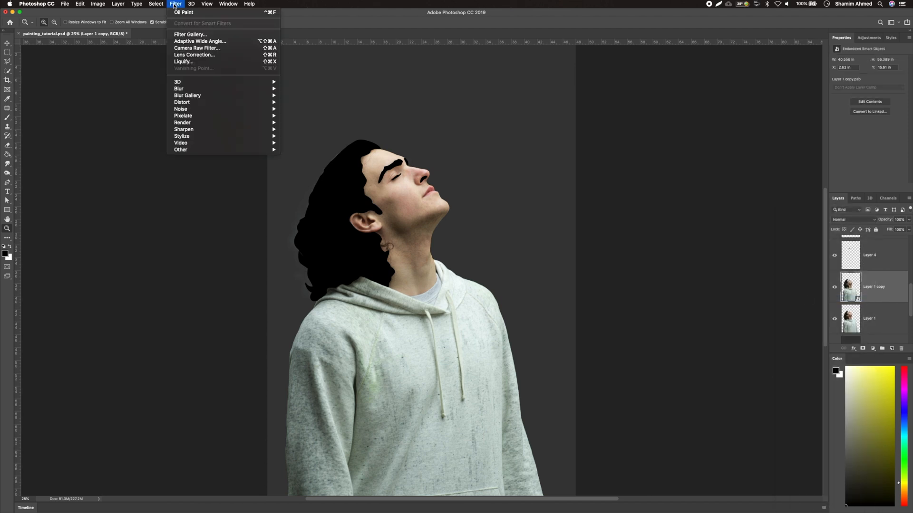
pyautogui.moveTo(229, 136)
pyautogui.click(314, 163)
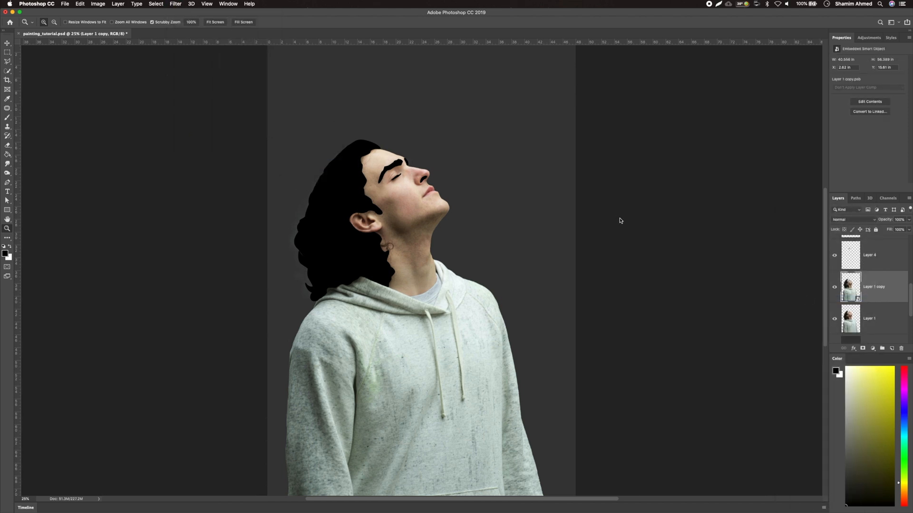
pyautogui.moveTo(667, 359); pyautogui.dragTo(663, 359)
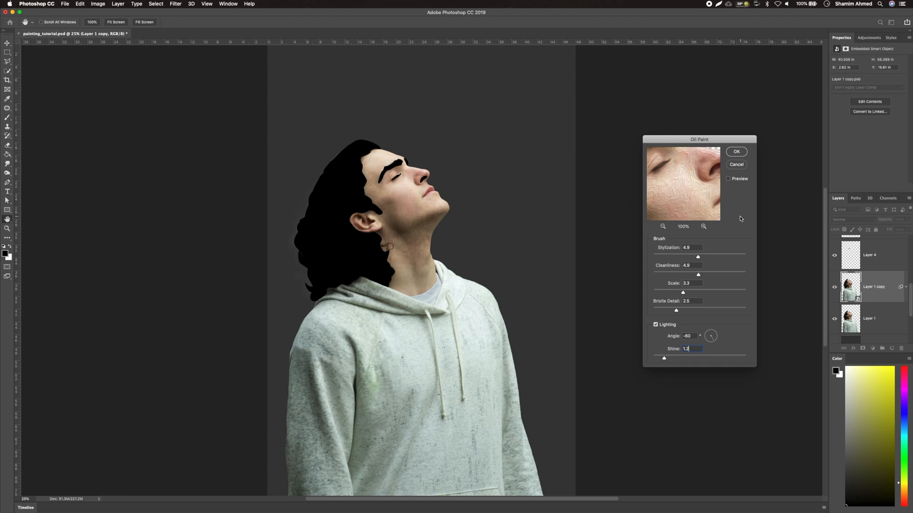
pyautogui.moveTo(698, 259); pyautogui.dragTo(699, 257)
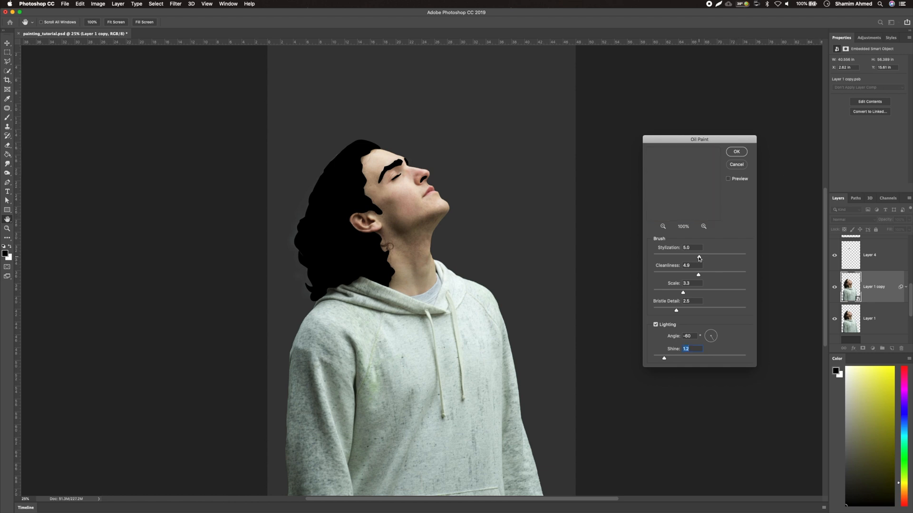
pyautogui.click(736, 152)
# Zoom in to inspect the oil paint effect on the face and neck
pyautogui.press('z')
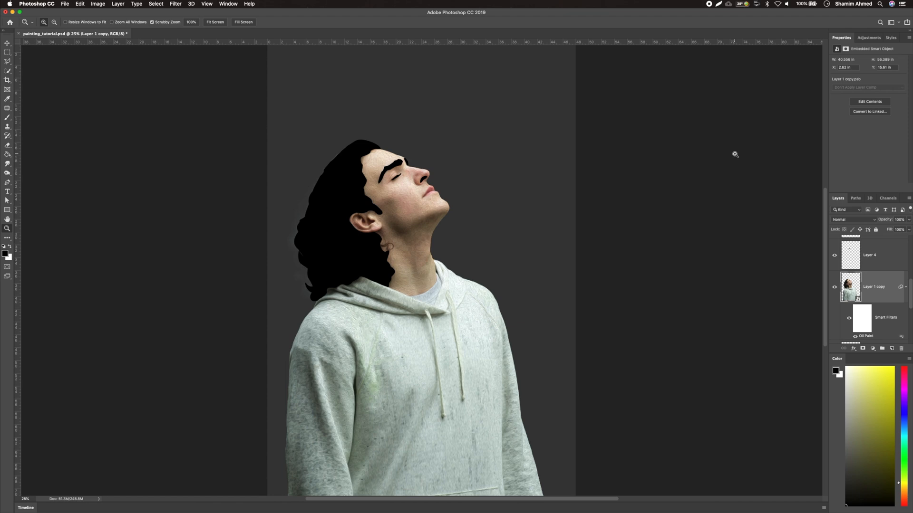
pyautogui.click(419, 210)
pyautogui.click(417, 212)
pyautogui.click(410, 220)
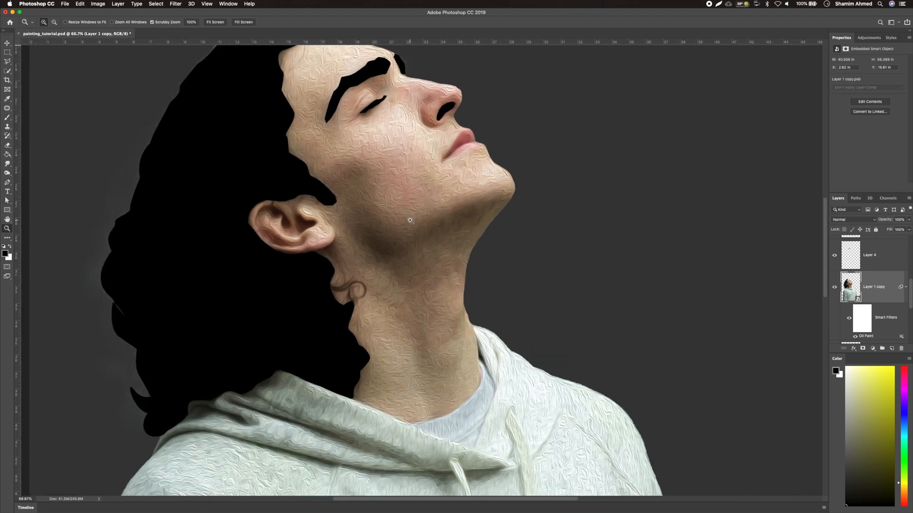
pyautogui.click(410, 221)
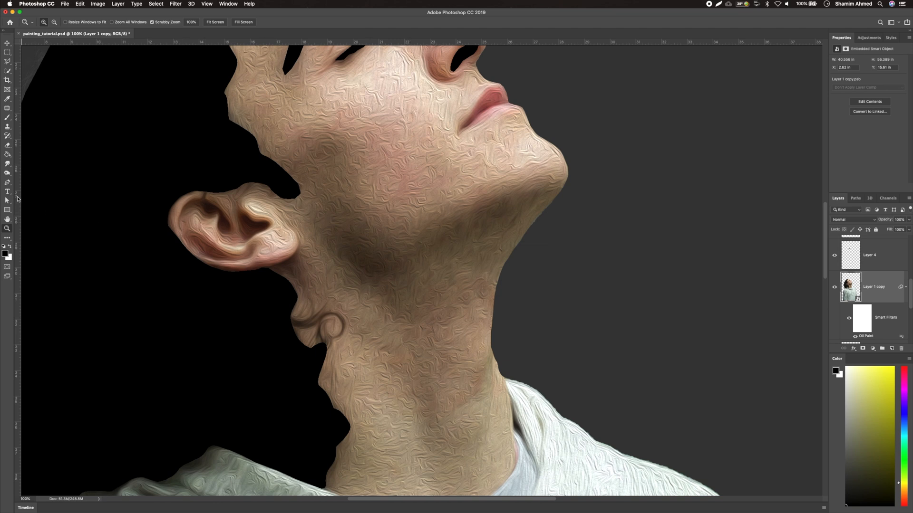
pyautogui.click(7, 164)
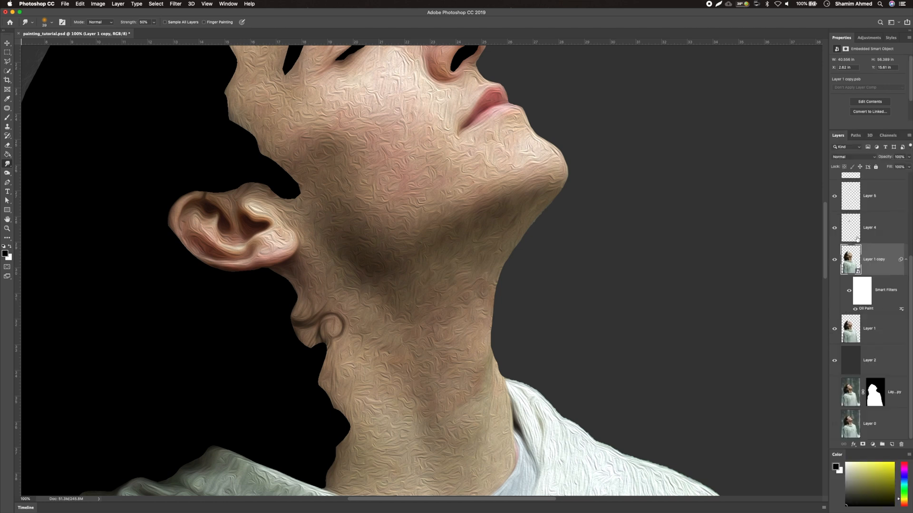
pyautogui.scroll(2, 857, 239)
pyautogui.scroll(-1, 857, 239)
# Duplicate the oil-painted smart object and move the original below Layer 1
pyautogui.press('super+j')
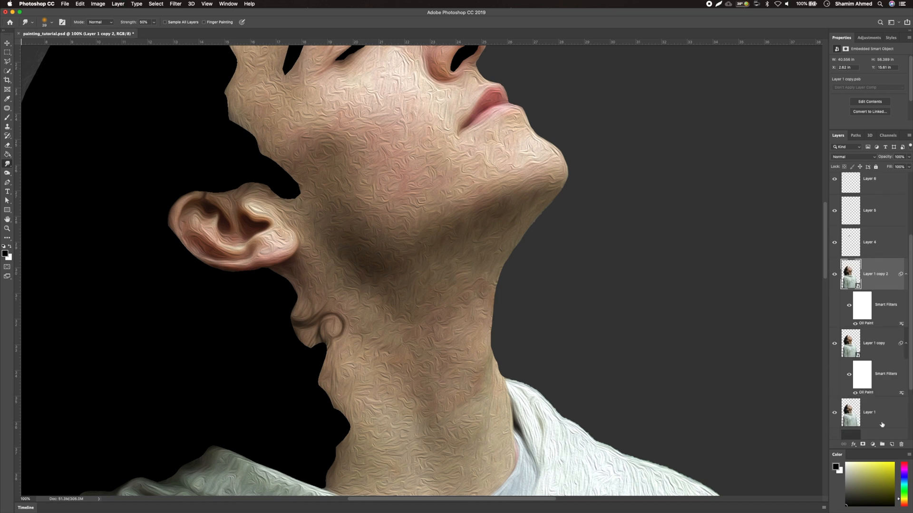
pyautogui.moveTo(851, 348); pyautogui.dragTo(847, 422)
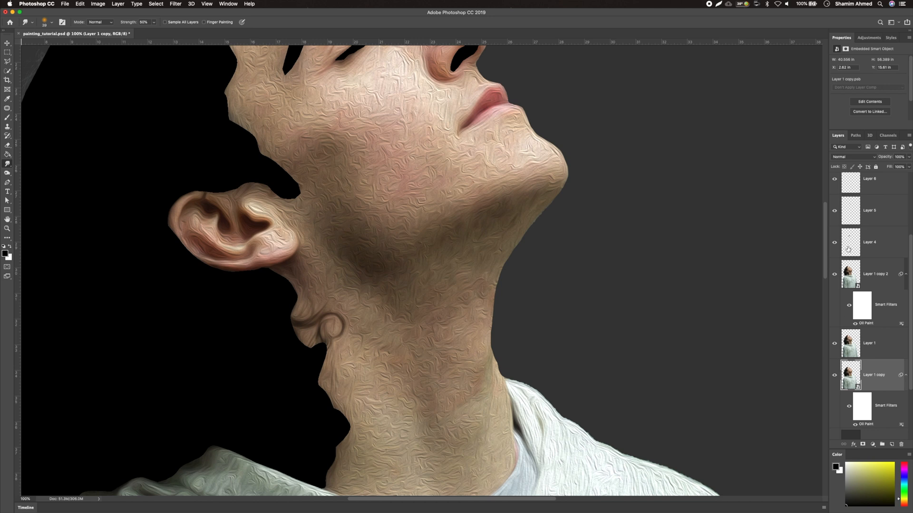
# Add an empty layer above the duplicate and merge the duplicate into it to rasterize it
pyautogui.click(850, 275)
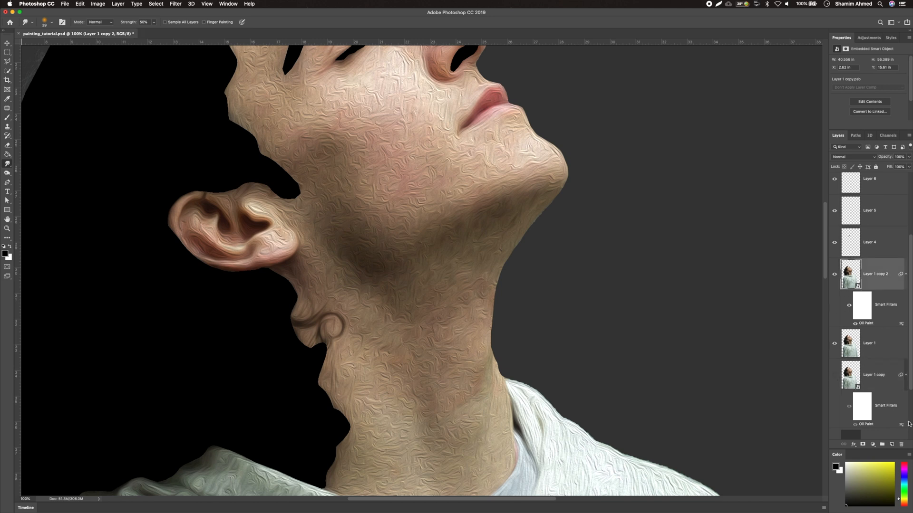
pyautogui.click(891, 444)
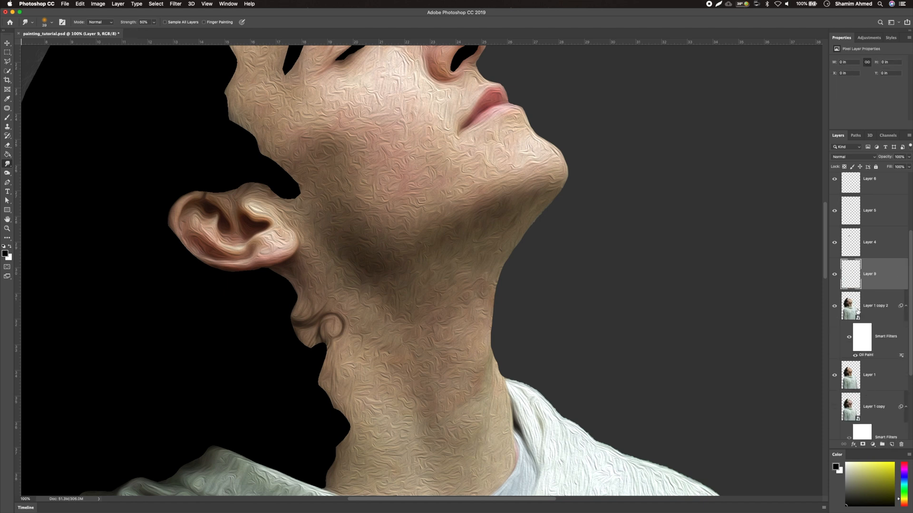
pyautogui.keyDown('shift'); pyautogui.click(851, 308); pyautogui.keyUp('shift')
pyautogui.press('super+e')
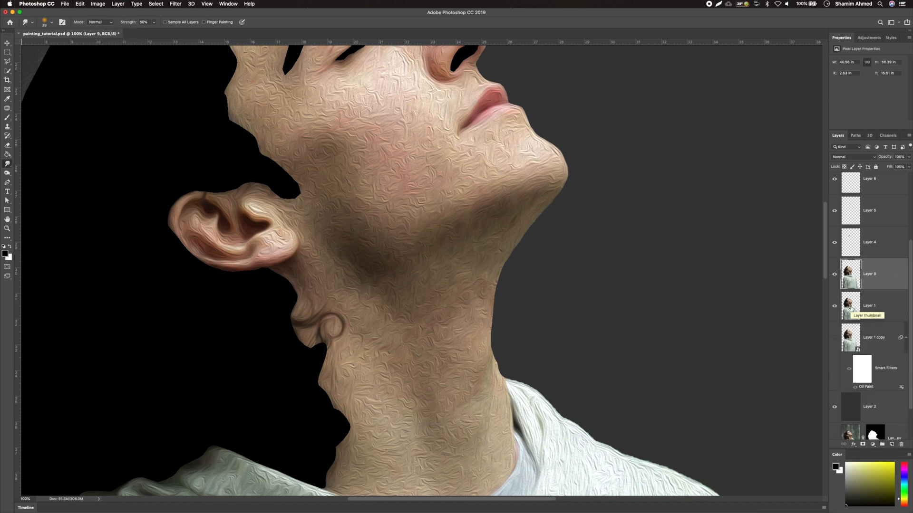
pyautogui.scroll(5, 516, 204)
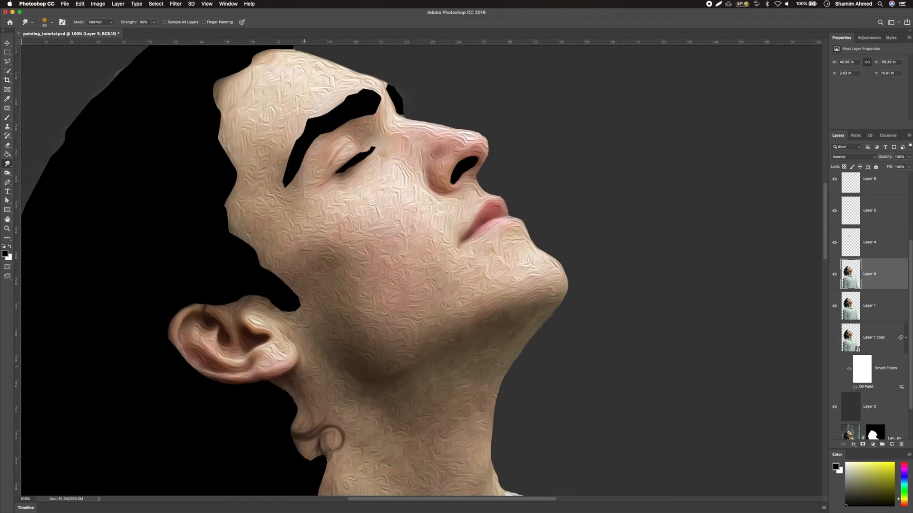
pyautogui.scroll(-5, 326, 422)
pyautogui.scroll(-3, 386, 372)
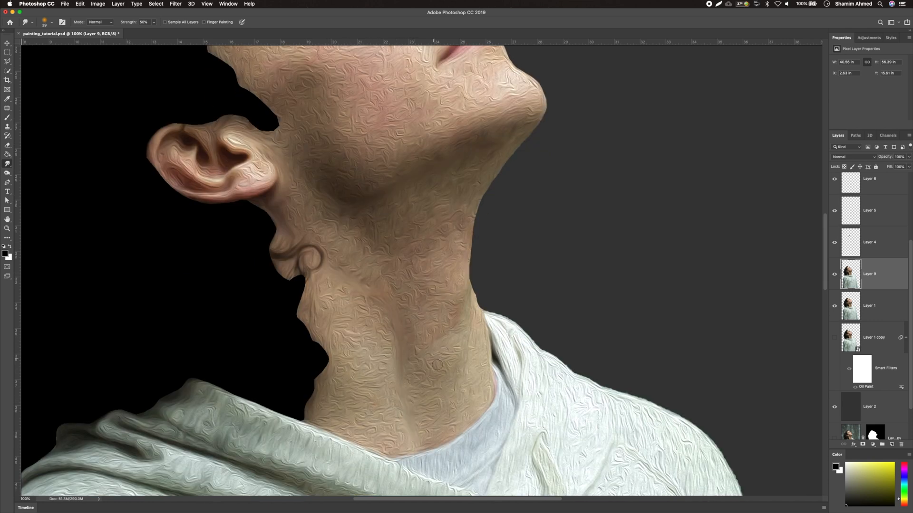
pyautogui.scroll(7, 520, 145)
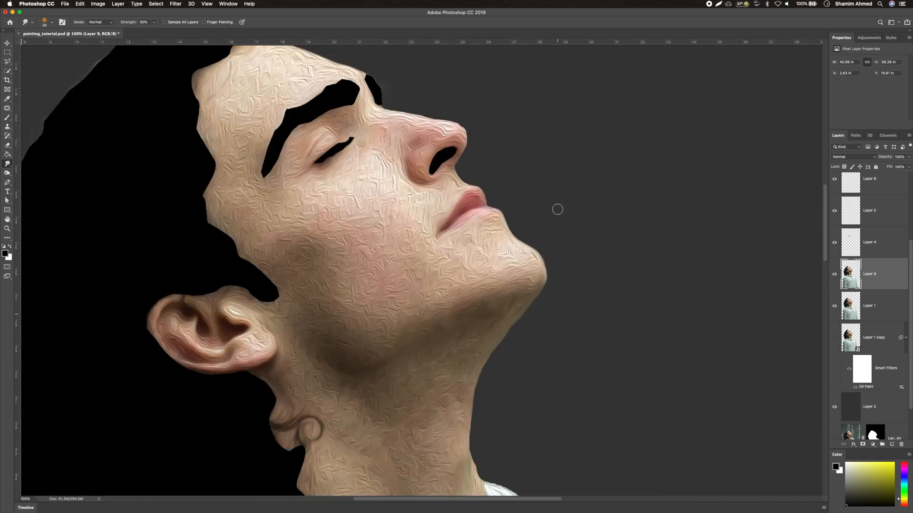
# Smudge the oil-paint texture on the neck with the Smudge tool at 50% strength
pyautogui.scroll(3, 434, 114)
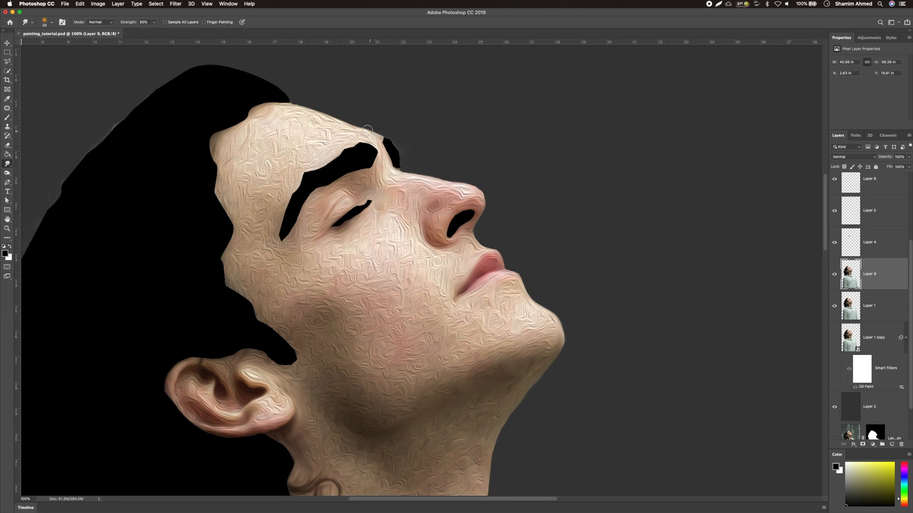
pyautogui.scroll(-10, 589, 143)
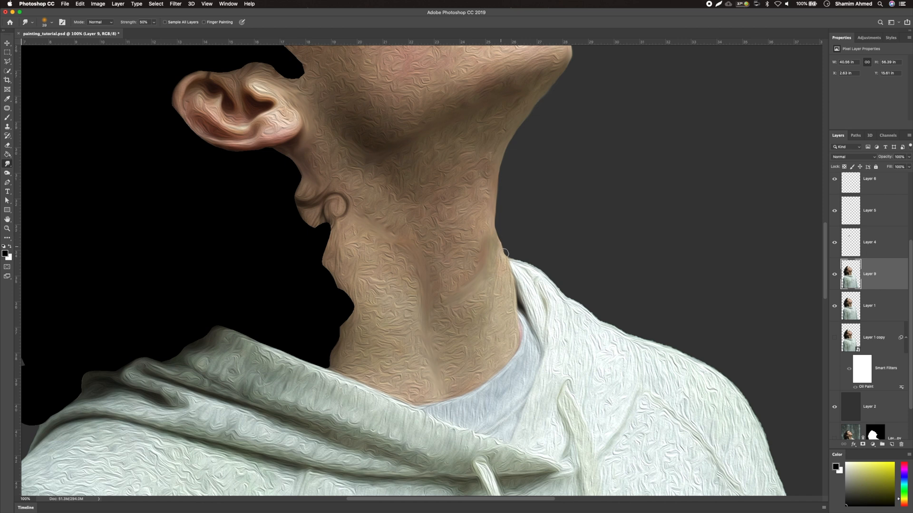
pyautogui.moveTo(523, 261); pyautogui.dragTo(613, 329)
# Smudge the texture along the edge of the hoodie's left sleeve
pyautogui.hscroll(5, 618, 328)
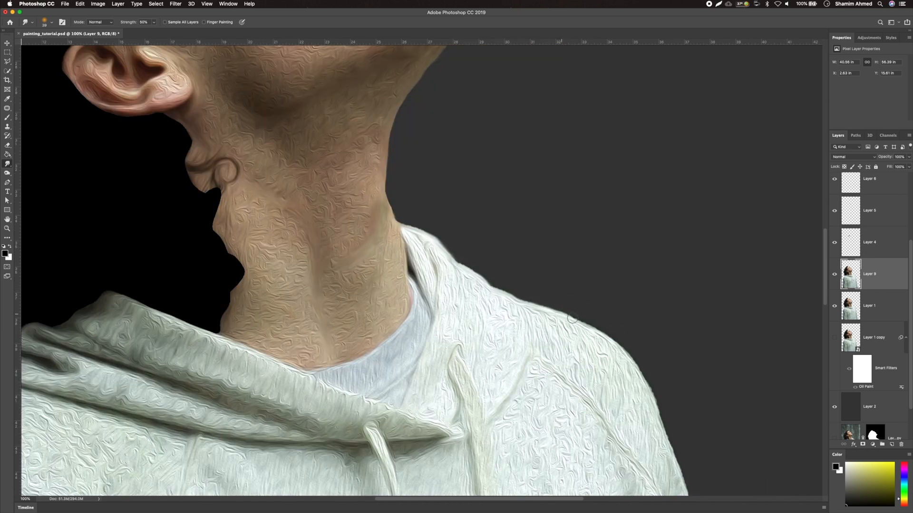
pyautogui.scroll(-5, 632, 285)
pyautogui.scroll(-10, 632, 268)
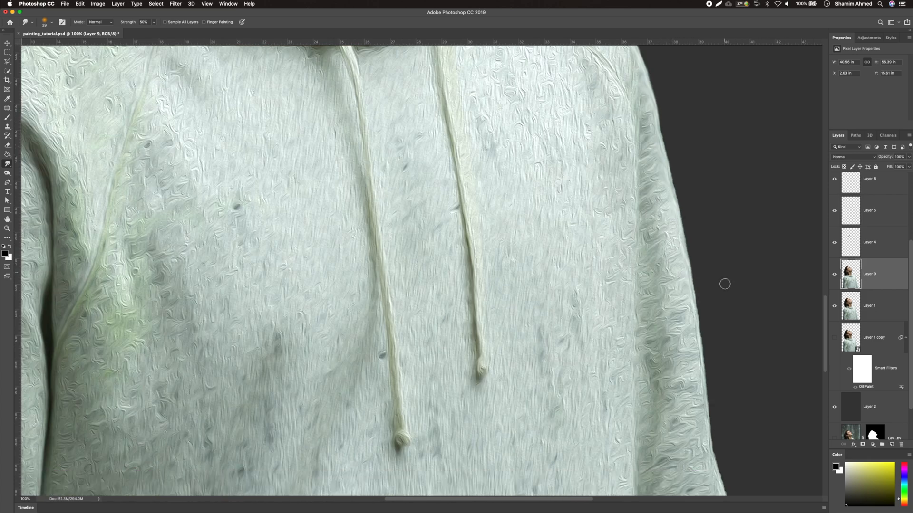
pyautogui.scroll(-10, 710, 322)
pyautogui.hscroll(2, 711, 322)
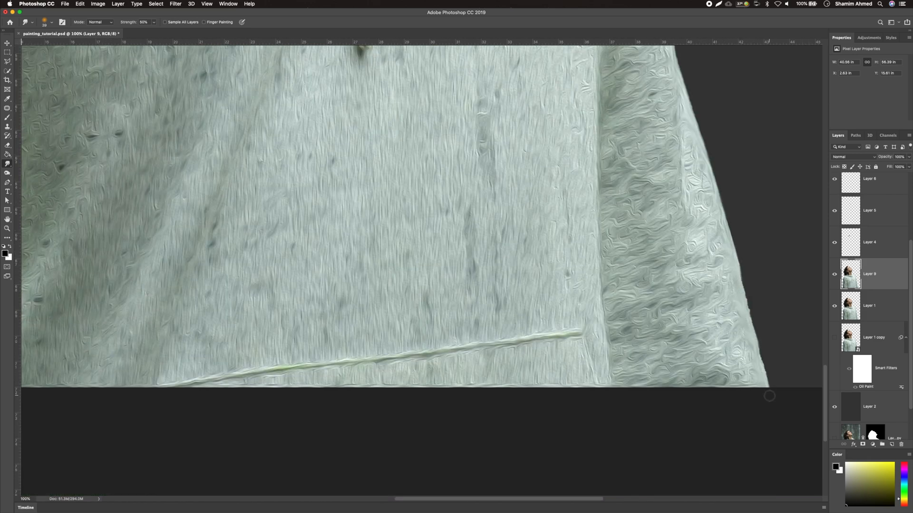
pyautogui.scroll(3, 756, 334)
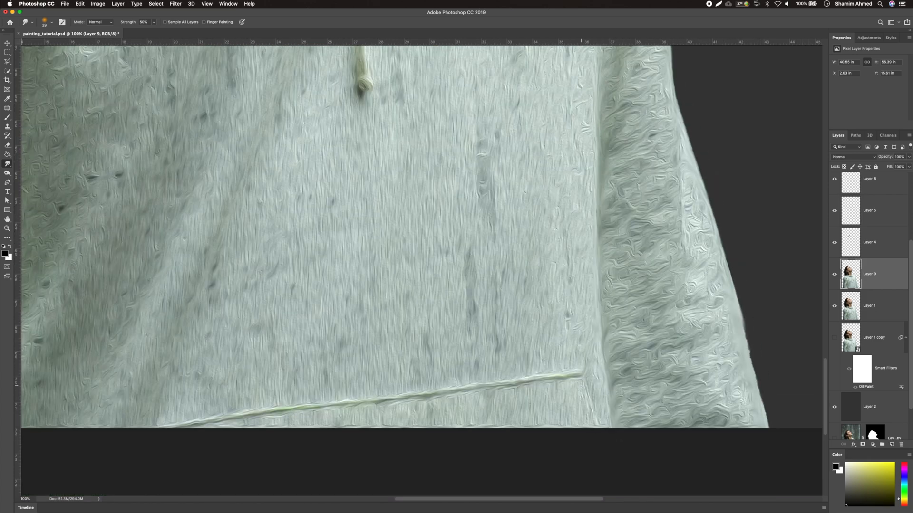
pyautogui.hscroll(-12, 338, 342)
pyautogui.scroll(20, 250, 260)
pyautogui.scroll(-8, 194, 310)
pyautogui.scroll(-16, 194, 310)
pyautogui.hscroll(-10, 195, 310)
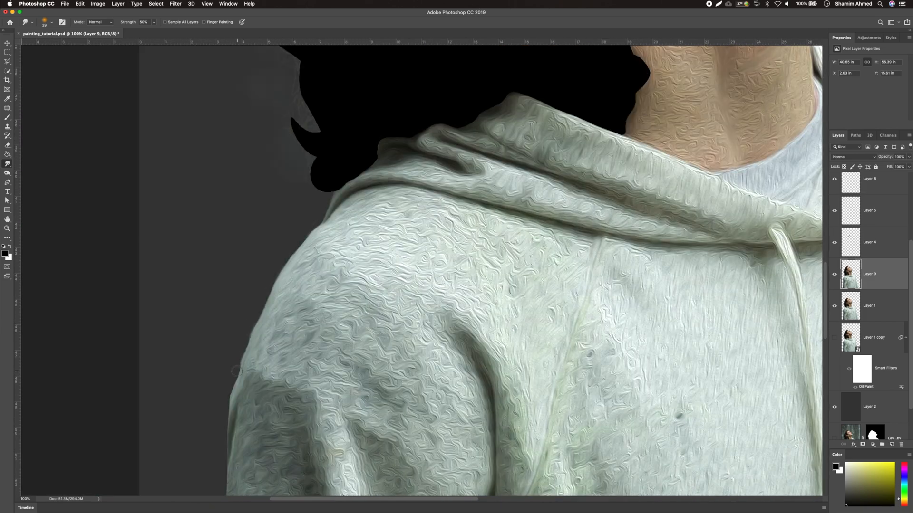
pyautogui.scroll(-8, 233, 309)
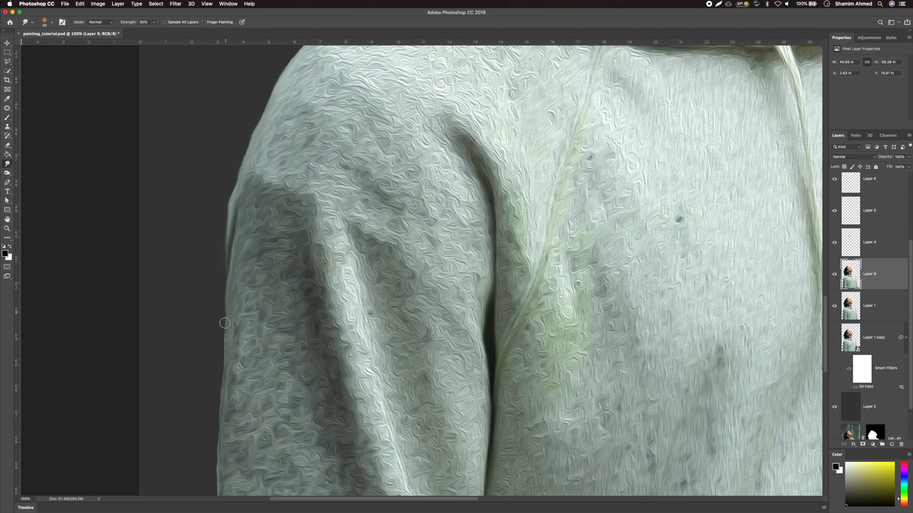
pyautogui.scroll(-8, 226, 328)
pyautogui.hscroll(-3, 226, 328)
pyautogui.moveTo(255, 364); pyautogui.dragTo(248, 420)
# Smudge the hoodie's shoulder and hood folds to soften the brush texture
pyautogui.scroll(-16, 255, 373)
pyautogui.hscroll(-1, 254, 372)
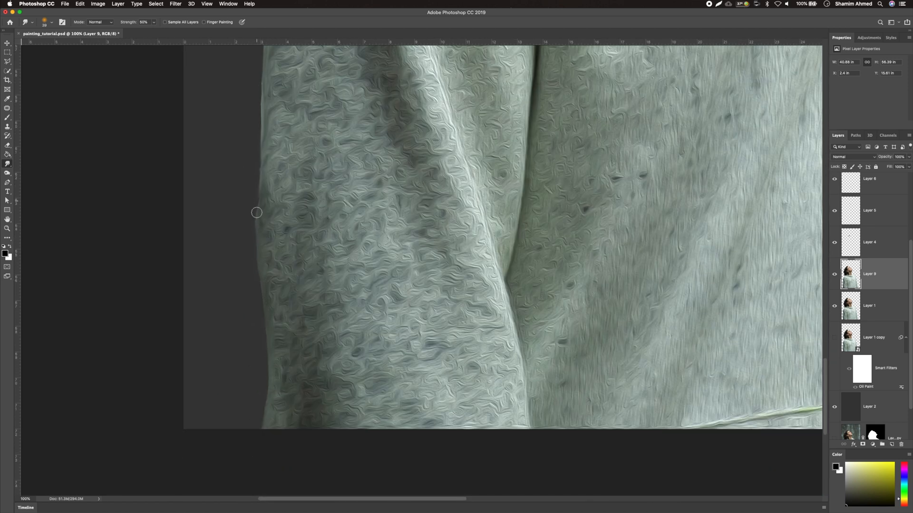
pyautogui.scroll(11, 470, 236)
pyautogui.hscroll(-1, 470, 236)
pyautogui.scroll(-1, 469, 237)
pyautogui.scroll(20, 642, 141)
pyautogui.hscroll(-2, 643, 141)
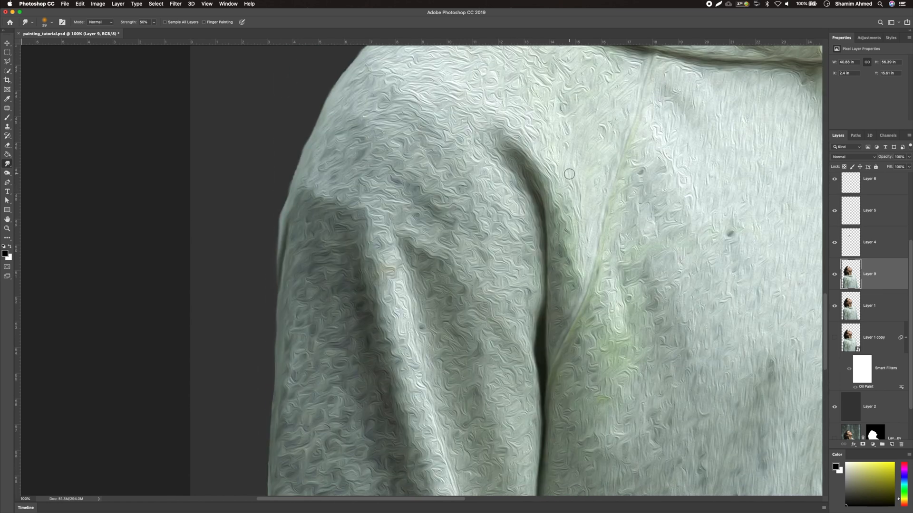
pyautogui.hscroll(8, 643, 141)
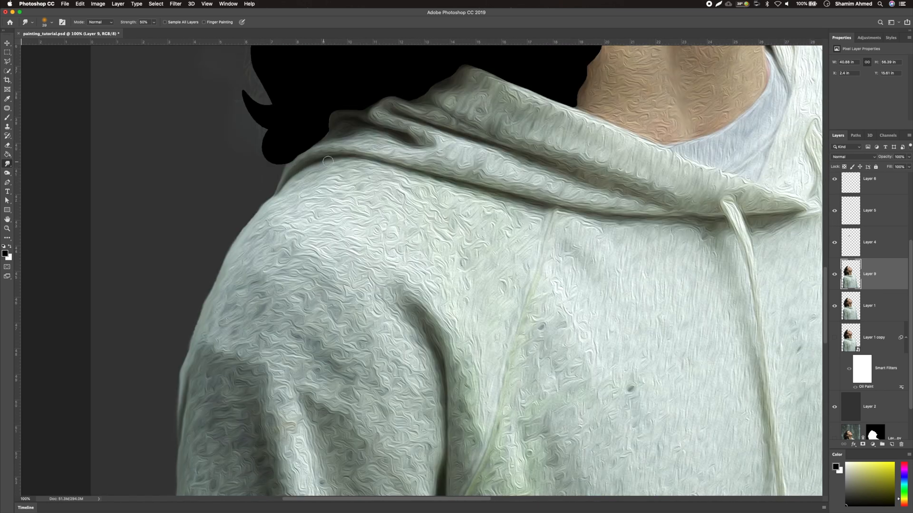
pyautogui.moveTo(694, 222); pyautogui.dragTo(740, 305)
pyautogui.moveTo(424, 124); pyautogui.dragTo(645, 203)
pyautogui.moveTo(407, 142); pyautogui.dragTo(339, 125)
# Smudge the skin beside the lips and chin
pyautogui.scroll(-10, 474, 138)
pyautogui.press('super+minus')
pyautogui.press('super+minus')
pyautogui.scroll(12, 514, 92)
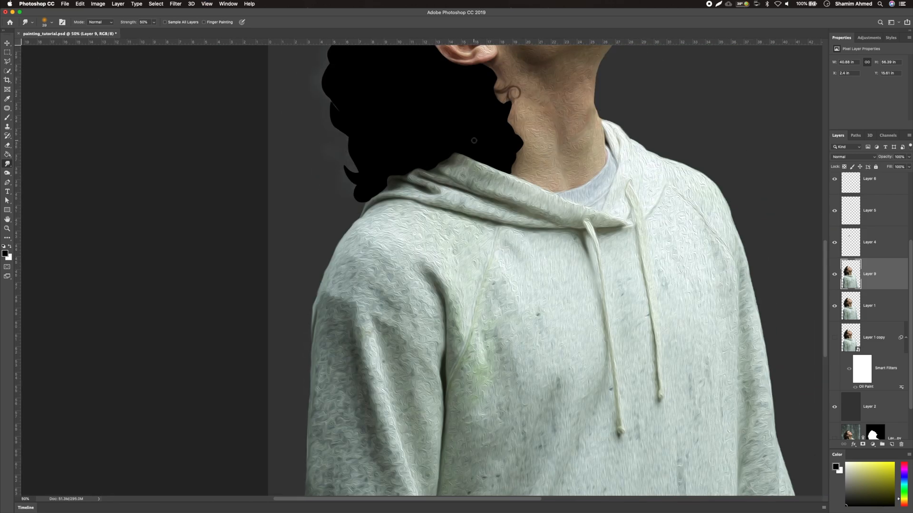
pyautogui.press('super+plus')
pyautogui.press('super+plus')
pyautogui.scroll(-1, 648, 147)
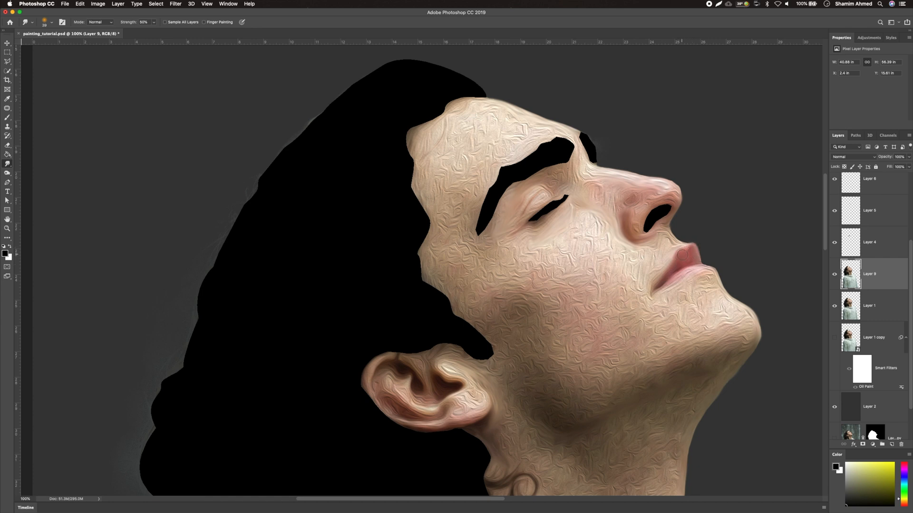
pyautogui.moveTo(680, 260); pyautogui.dragTo(668, 272)
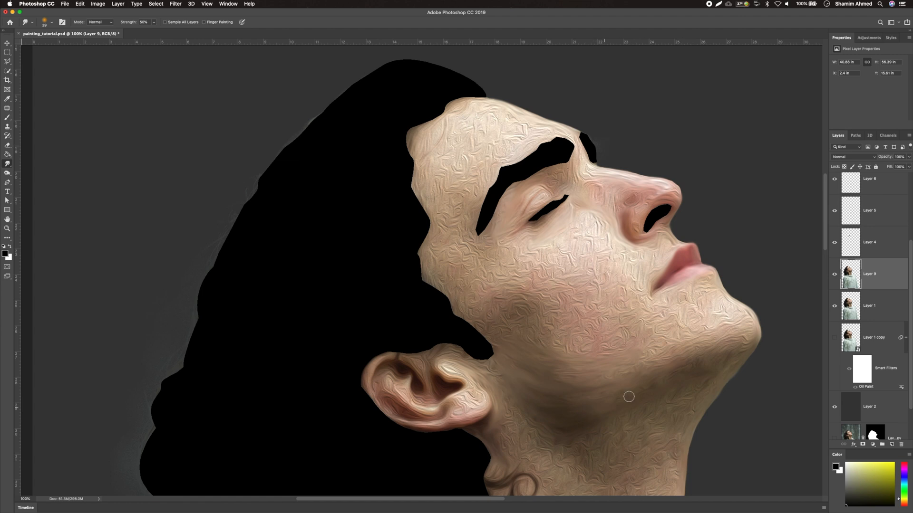
# Smudge the neck skin just below the ear
pyautogui.scroll(-2, 656, 383)
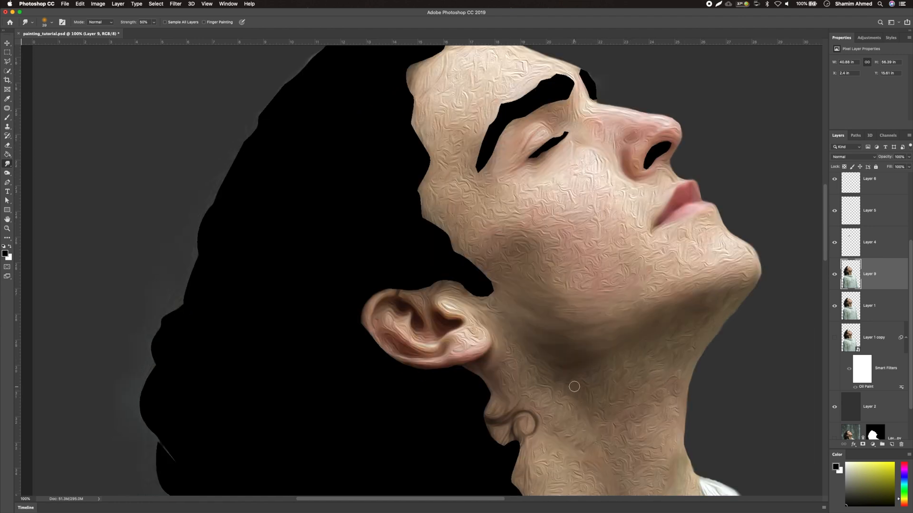
pyautogui.scroll(-4, 675, 363)
pyautogui.hscroll(-1, 675, 362)
pyautogui.scroll(-3, 603, 283)
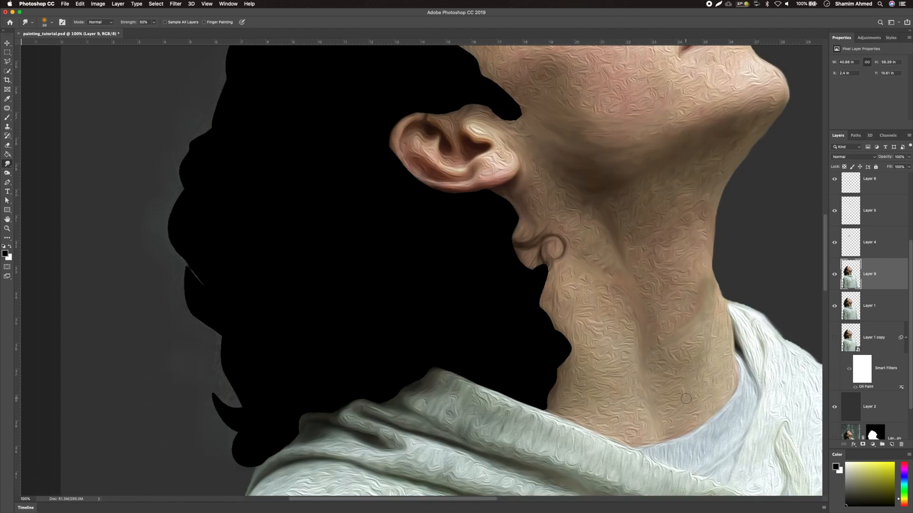
pyautogui.scroll(-3, 708, 387)
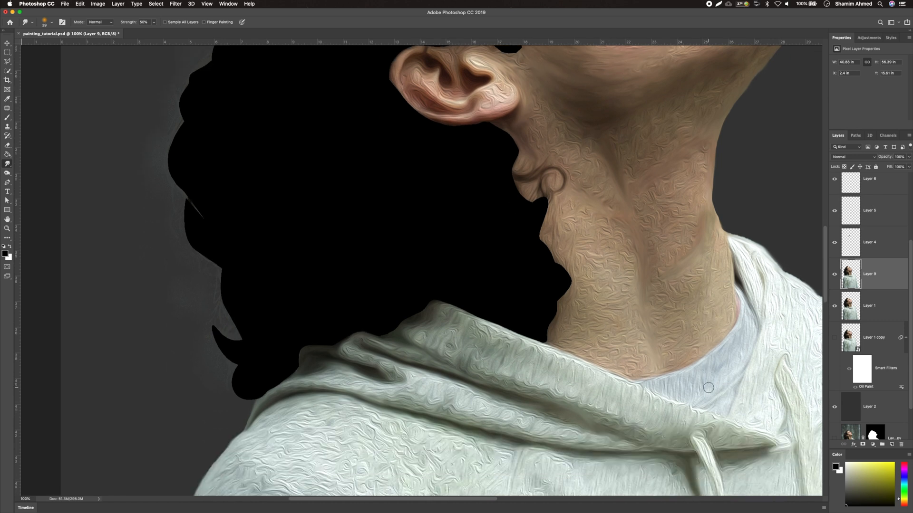
pyautogui.scroll(-4, 716, 397)
pyautogui.scroll(15, 571, 375)
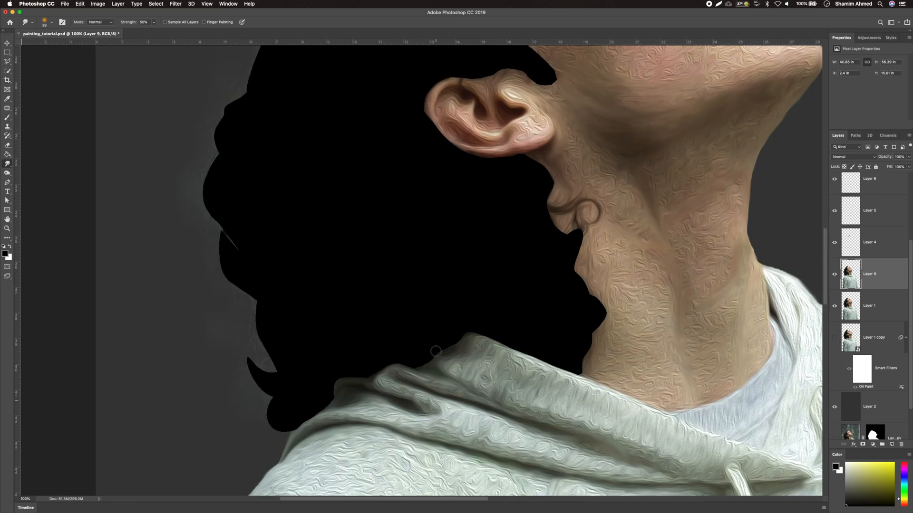
pyautogui.hscroll(1, 435, 352)
pyautogui.moveTo(512, 262); pyautogui.dragTo(525, 263)
# Lower the Smudge strength to 11% and smooth the neck, collar and cheek
pyautogui.click(154, 22)
pyautogui.moveTo(154, 30); pyautogui.dragTo(147, 30)
pyautogui.moveTo(504, 374)
pyautogui.mouseDown()
pyautogui.moveTo(546, 394)
pyautogui.moveTo(626, 373)
pyautogui.mouseUp()
pyautogui.click(153, 22)
pyautogui.moveTo(150, 31); pyautogui.dragTo(142, 30)
pyautogui.moveTo(580, 221)
pyautogui.mouseDown()
pyautogui.moveTo(538, 271)
pyautogui.moveTo(471, 266)
pyautogui.moveTo(518, 257)
pyautogui.moveTo(444, 275)
pyautogui.moveTo(452, 210)
pyautogui.moveTo(434, 190)
pyautogui.moveTo(451, 180)
pyautogui.moveTo(428, 200)
pyautogui.moveTo(454, 196)
pyautogui.moveTo(446, 240)
pyautogui.moveTo(480, 297)
pyautogui.moveTo(576, 224)
pyautogui.moveTo(513, 255)
pyautogui.moveTo(556, 290)
pyautogui.moveTo(600, 252)
pyautogui.moveTo(639, 259)
pyautogui.moveTo(602, 303)
pyautogui.moveTo(700, 287)
pyautogui.moveTo(582, 337)
pyautogui.moveTo(700, 314)
pyautogui.moveTo(622, 315)
pyautogui.moveTo(678, 305)
pyautogui.moveTo(555, 298)
pyautogui.moveTo(427, 267)
pyautogui.moveTo(491, 327)
pyautogui.moveTo(518, 298)
pyautogui.mouseUp()
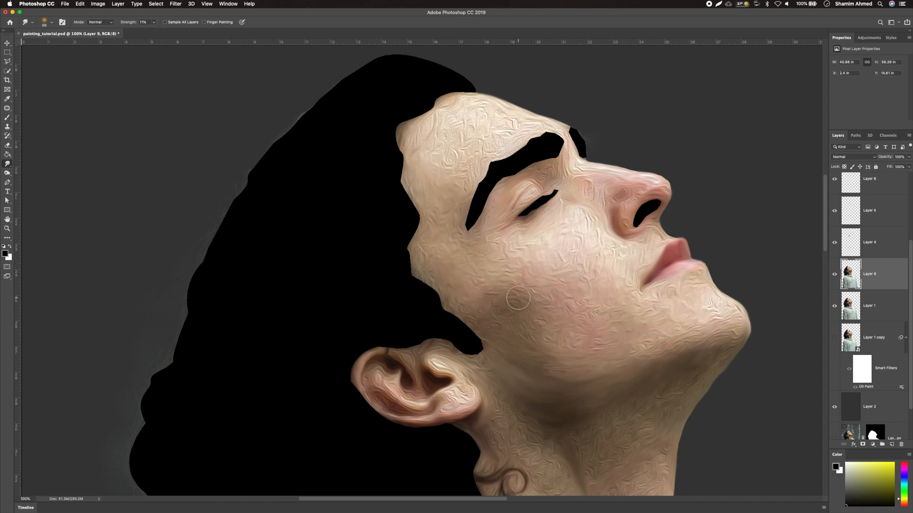
# Smudge down the side of the neck and the area beneath the ear
pyautogui.scroll(-5, 518, 295)
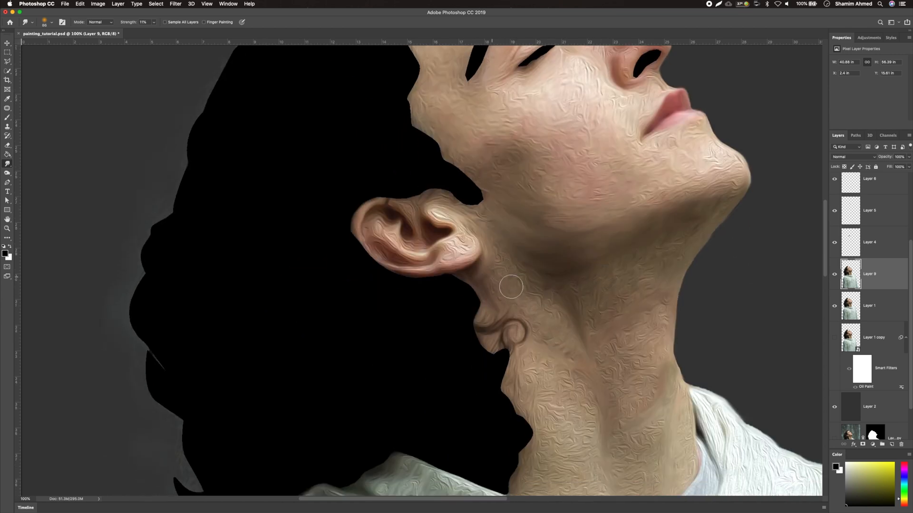
pyautogui.moveTo(619, 301)
pyautogui.mouseDown()
pyautogui.moveTo(607, 336)
pyautogui.moveTo(624, 333)
pyautogui.moveTo(645, 414)
pyautogui.moveTo(584, 493)
pyautogui.moveTo(534, 393)
pyautogui.moveTo(543, 476)
pyautogui.moveTo(641, 494)
pyautogui.mouseUp()
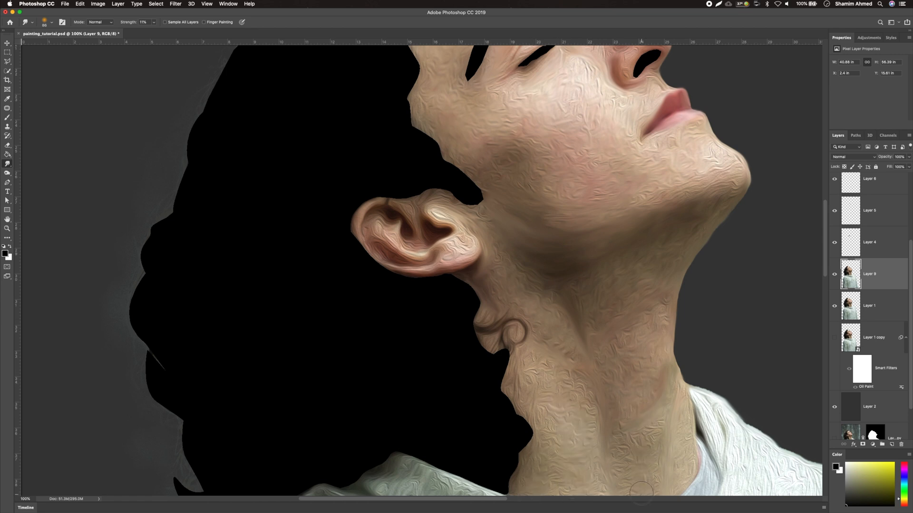
pyautogui.scroll(5, 744, 275)
pyautogui.moveTo(512, 188)
pyautogui.mouseDown()
pyautogui.moveTo(484, 221)
pyautogui.moveTo(540, 186)
pyautogui.moveTo(485, 222)
pyautogui.moveTo(516, 179)
pyautogui.moveTo(478, 179)
pyautogui.moveTo(460, 197)
pyautogui.moveTo(470, 163)
pyautogui.moveTo(440, 191)
pyautogui.mouseUp()
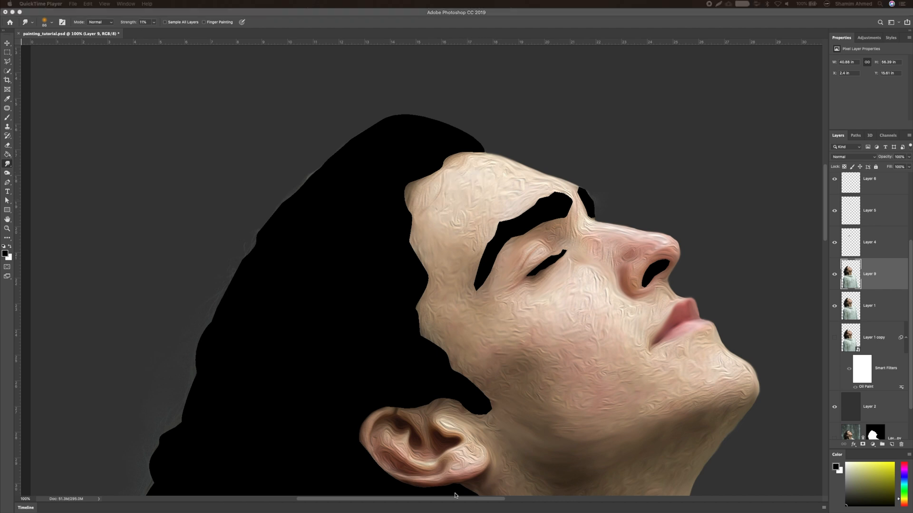
pyautogui.click(454, 496)
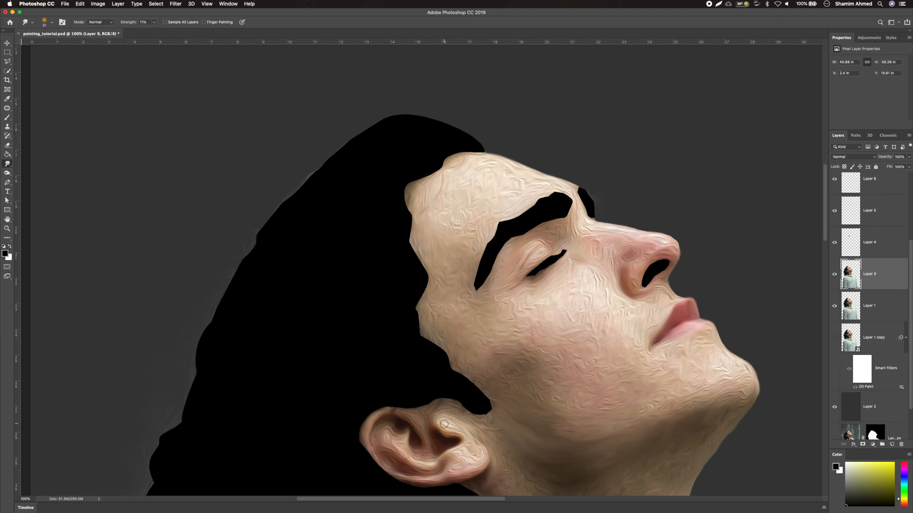
# Set the Smudge strength to 38% and blend the skin beneath the jaw near the ear
pyautogui.scroll(-2, 444, 424)
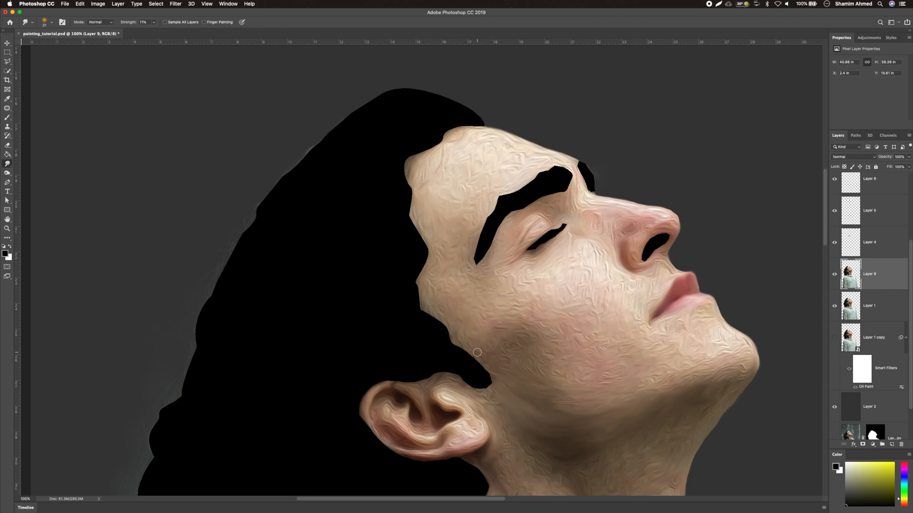
pyautogui.scroll(-10, 533, 449)
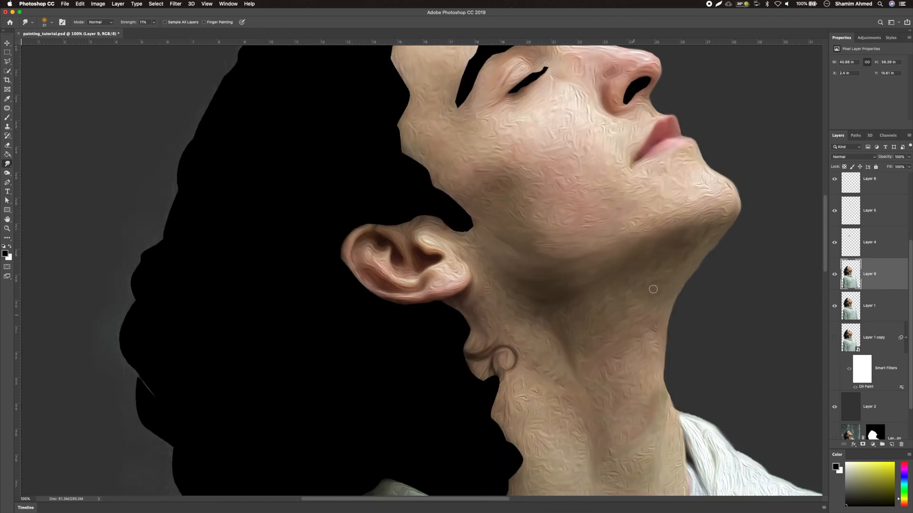
pyautogui.scroll(-8, 645, 418)
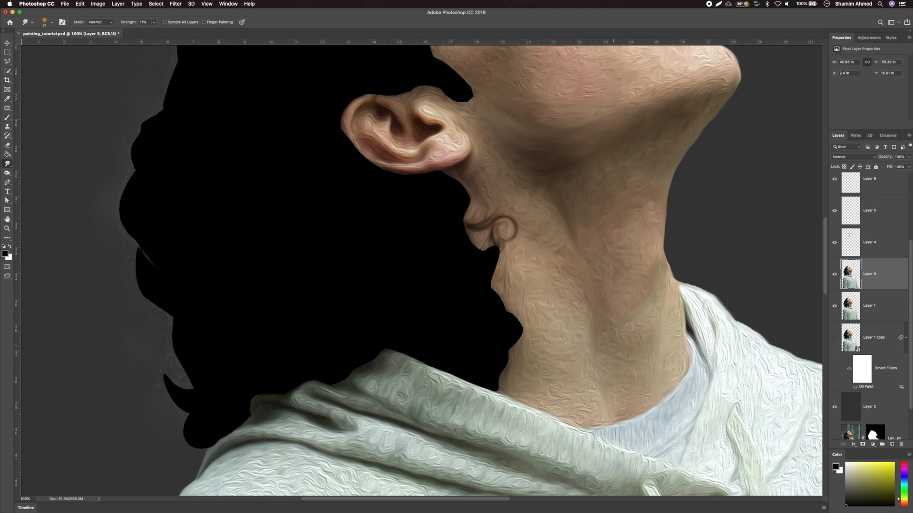
pyautogui.scroll(10, 652, 304)
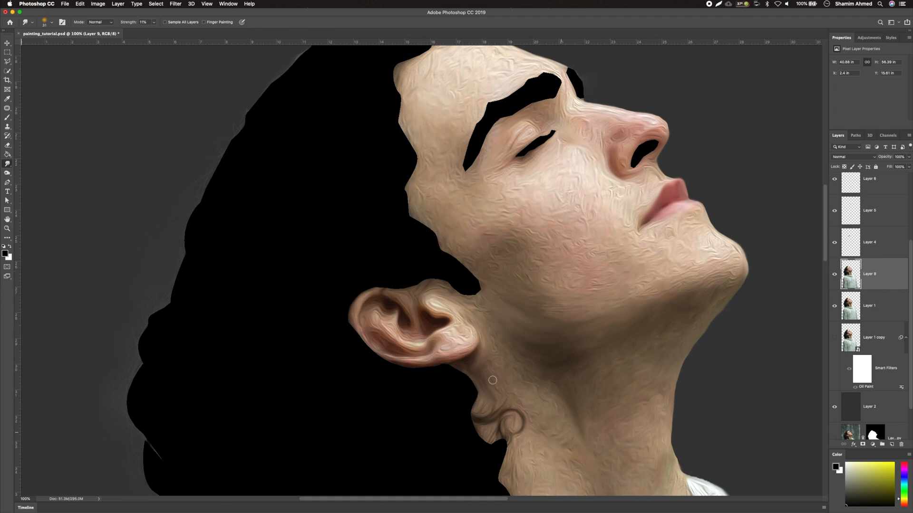
pyautogui.scroll(-12, 656, 364)
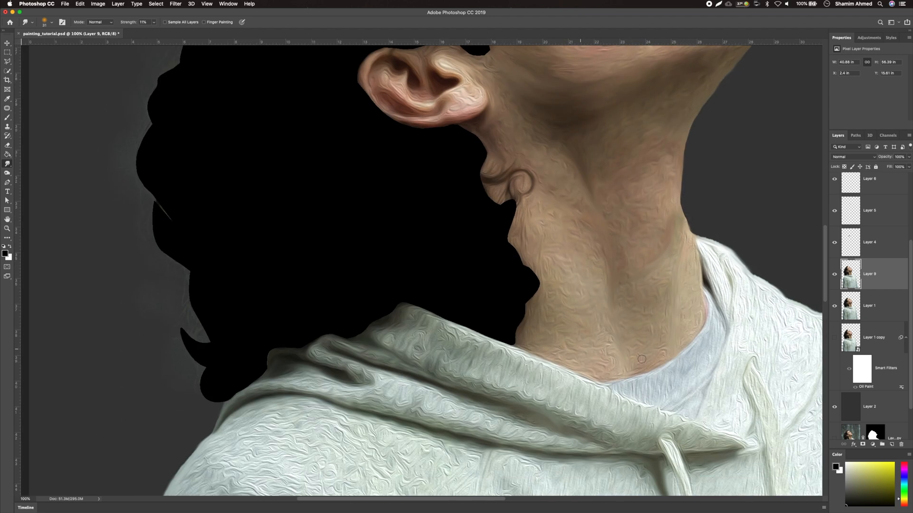
pyautogui.scroll(16, 573, 326)
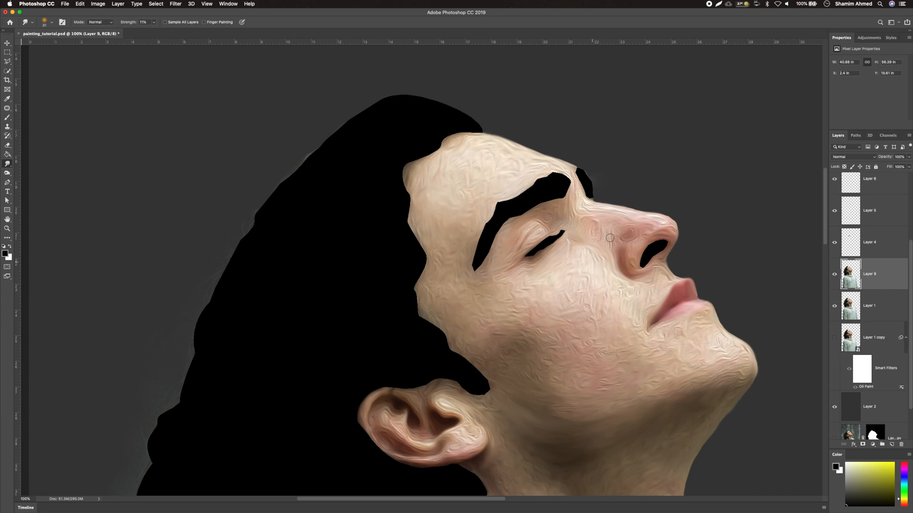
pyautogui.scroll(-4, 611, 241)
pyautogui.press('3')
pyautogui.press('8')
pyautogui.moveTo(467, 353); pyautogui.dragTo(455, 363)
# Smudge the hoodie's shoulder and sleeve folds at 38% strength
pyautogui.scroll(-4, 583, 350)
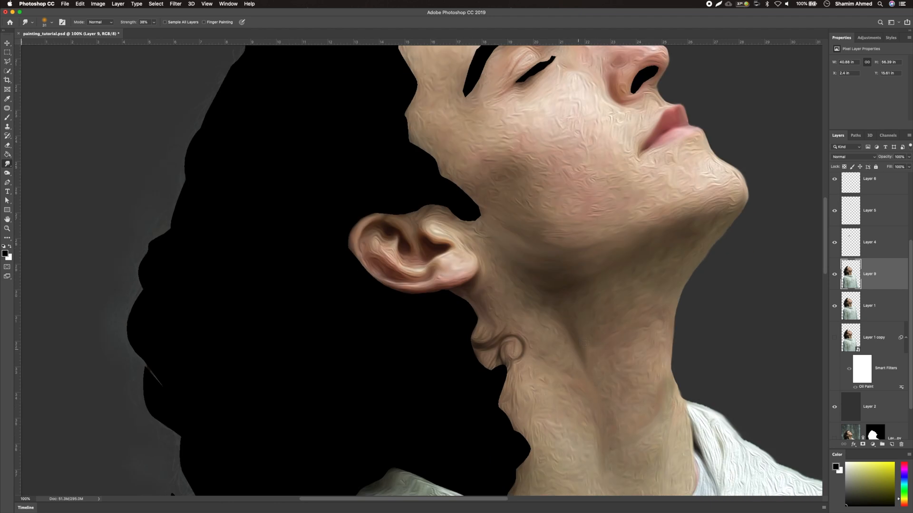
pyautogui.scroll(-6, 656, 385)
pyautogui.scroll(-9, 637, 321)
pyautogui.moveTo(434, 315); pyautogui.dragTo(445, 314)
pyautogui.click(126, 22)
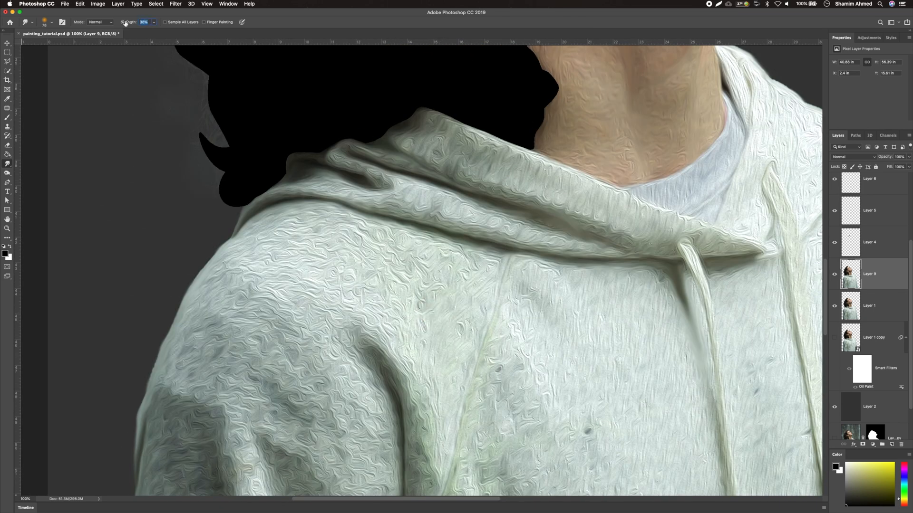
pyautogui.scroll(-14, 247, 271)
pyautogui.moveTo(273, 109); pyautogui.dragTo(340, 366)
pyautogui.scroll(-5, 339, 366)
pyautogui.scroll(8, 214, 216)
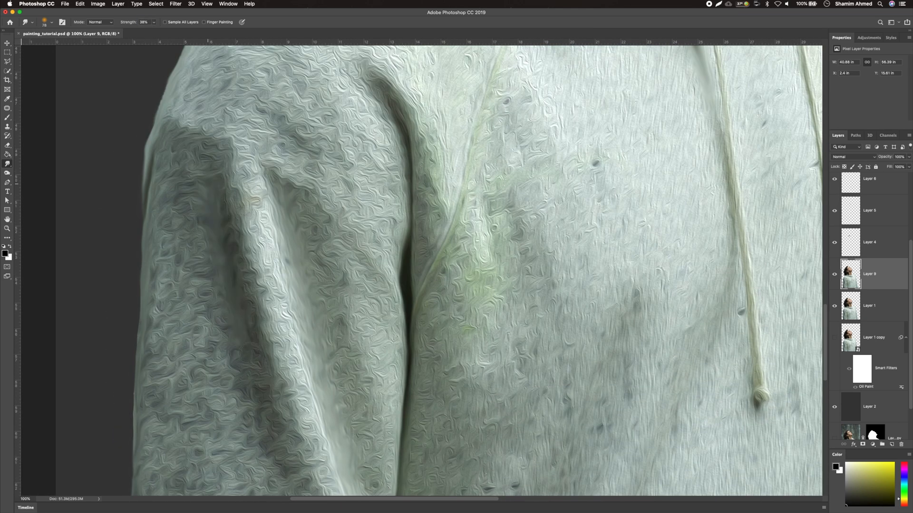
pyautogui.scroll(-11, 285, 399)
pyautogui.moveTo(261, 188)
pyautogui.mouseDown()
pyautogui.moveTo(324, 356)
pyautogui.moveTo(334, 458)
pyautogui.mouseUp()
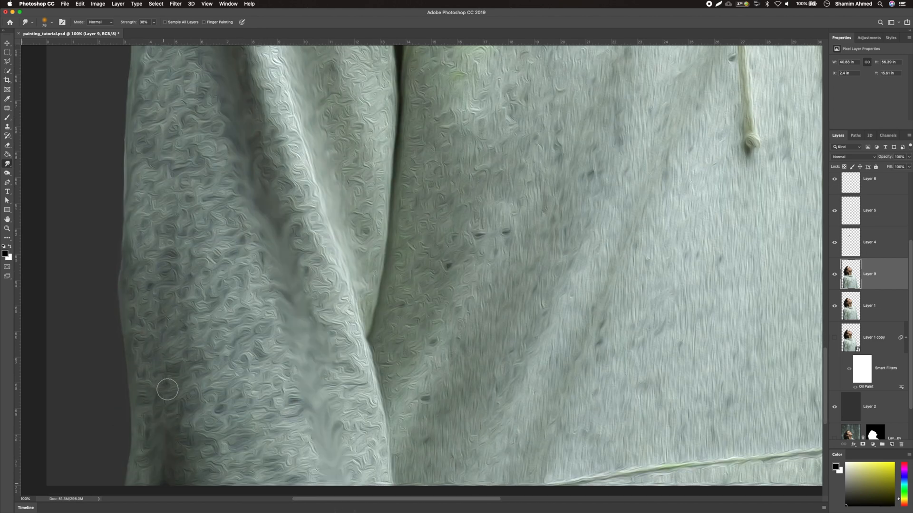
# Smudge the folds on the front of the hoodie
pyautogui.scroll(-2, 137, 504)
pyautogui.moveTo(597, 105)
pyautogui.mouseDown()
pyautogui.moveTo(547, 176)
pyautogui.moveTo(412, 502)
pyautogui.mouseUp()
pyautogui.scroll(4, 644, 180)
pyautogui.scroll(-6, 563, 343)
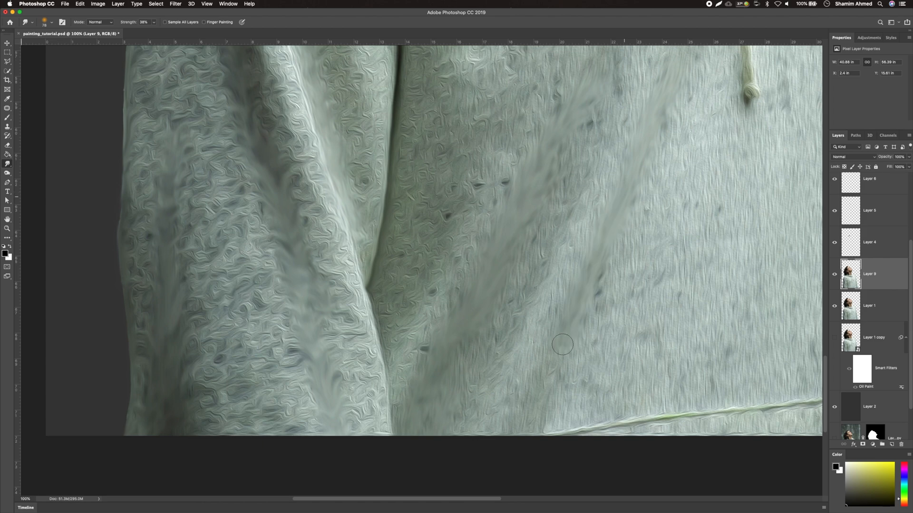
pyautogui.scroll(15, 498, 434)
pyautogui.scroll(-5, 498, 434)
pyautogui.scroll(8, 532, 238)
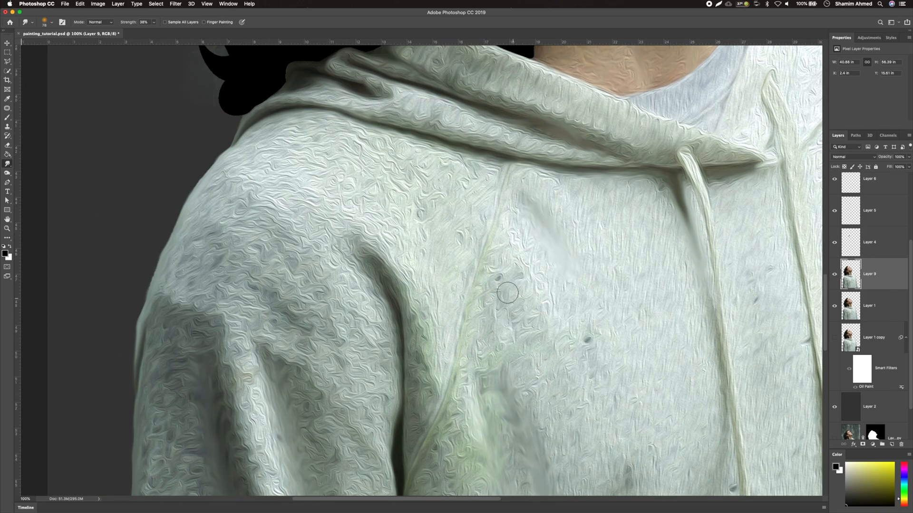
pyautogui.scroll(-10, 333, 181)
pyautogui.hscroll(1, 333, 180)
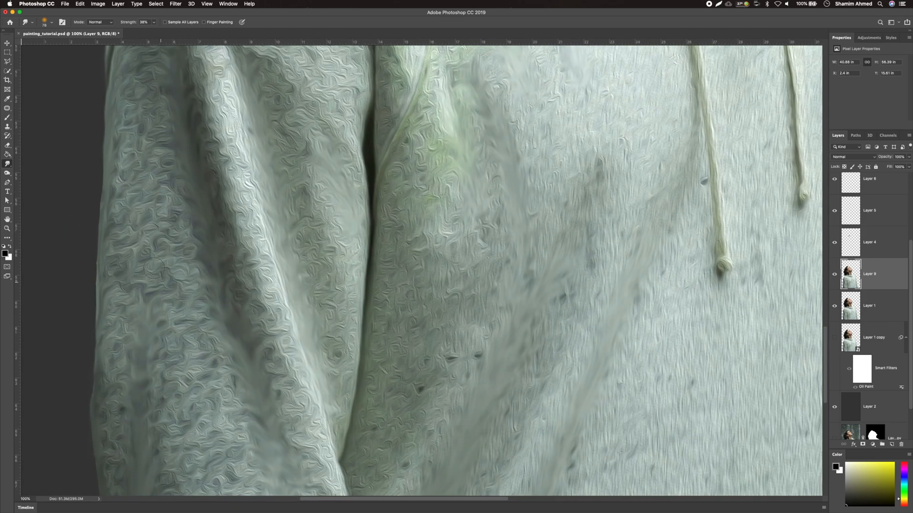
# Smudge the hoodie's front beside the right drawstring and along its right side edge
pyautogui.scroll(10, 505, 204)
pyautogui.hscroll(5, 506, 204)
pyautogui.scroll(-3, 621, 249)
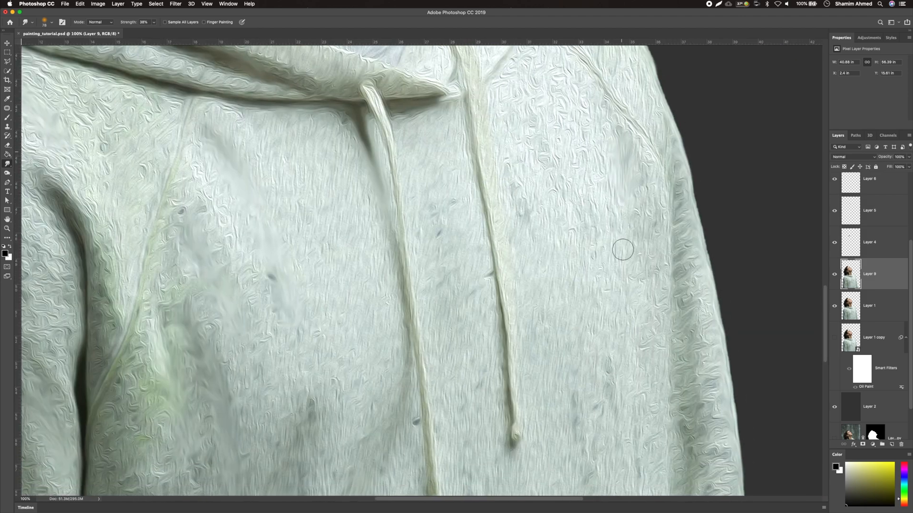
pyautogui.scroll(-4, 677, 262)
pyautogui.moveTo(680, 216); pyautogui.dragTo(673, 370)
pyautogui.scroll(-5, 673, 370)
pyautogui.moveTo(764, 315); pyautogui.dragTo(791, 453)
pyautogui.moveTo(674, 262); pyautogui.dragTo(663, 262)
# Scroll over the lower hoodie and hem to inspect the smudged texture
pyautogui.scroll(-3, 673, 425)
pyautogui.hscroll(1, 673, 425)
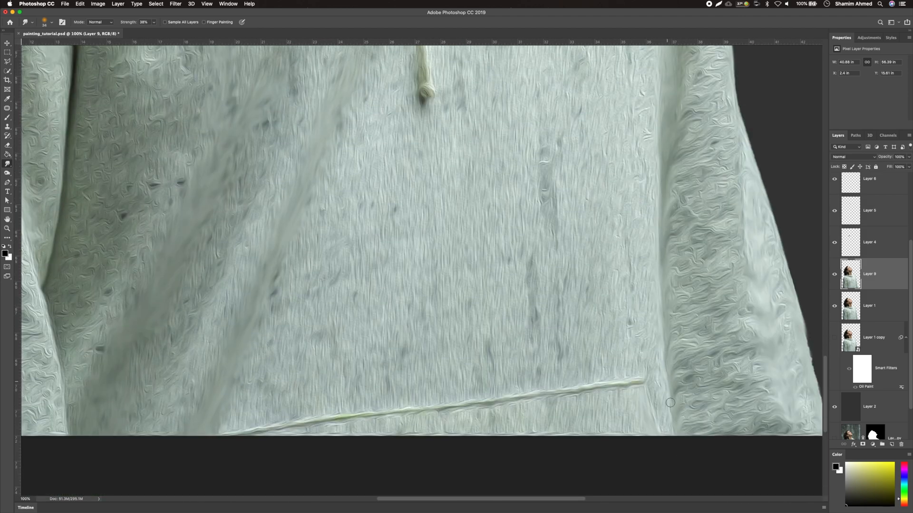
pyautogui.hscroll(-5, 666, 313)
pyautogui.scroll(-5, 610, 271)
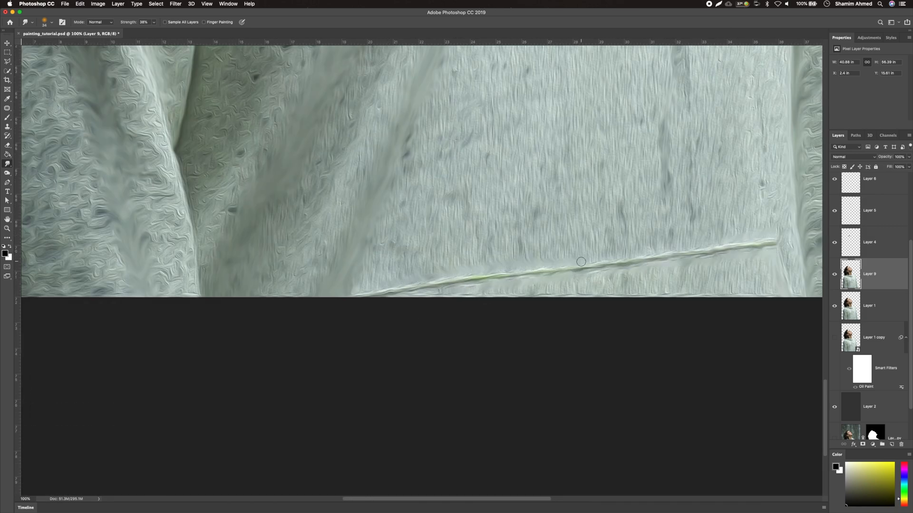
pyautogui.scroll(10, 658, 249)
pyautogui.hscroll(-3, 658, 249)
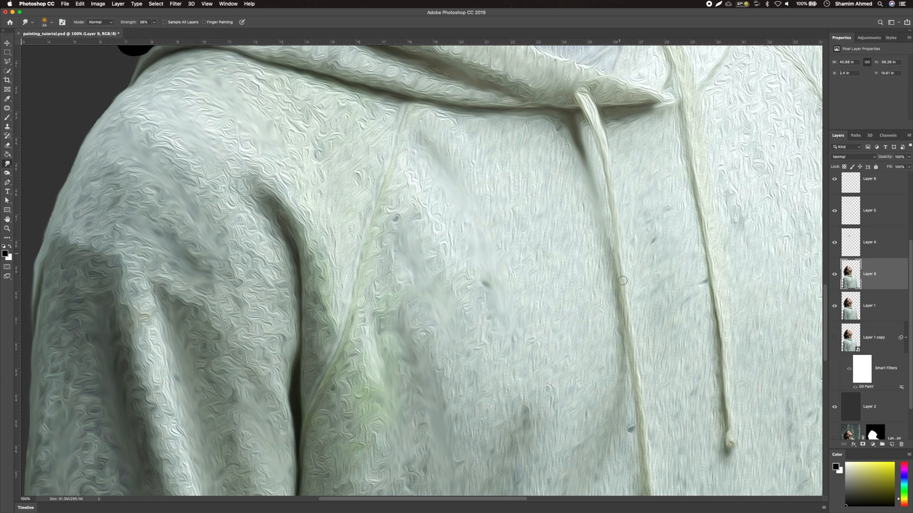
pyautogui.scroll(-3, 640, 403)
pyautogui.scroll(7, 618, 290)
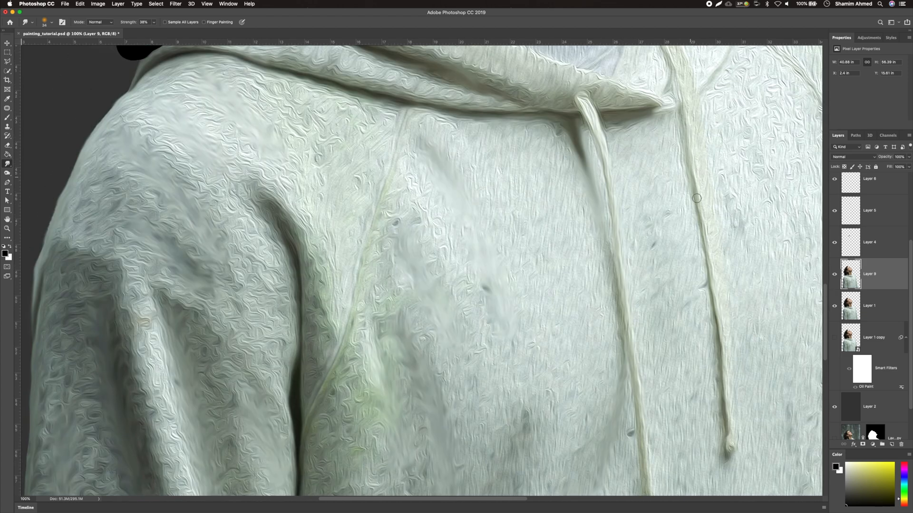
# Smudge along the right drawstring and the left shoulder seam of the hoodie
pyautogui.hscroll(5, 674, 209)
pyautogui.moveTo(675, 208); pyautogui.dragTo(685, 208)
pyautogui.moveTo(633, 121)
pyautogui.mouseDown()
pyautogui.moveTo(740, 330)
pyautogui.moveTo(734, 441)
pyautogui.mouseUp()
pyautogui.moveTo(174, 178); pyautogui.dragTo(200, 259)
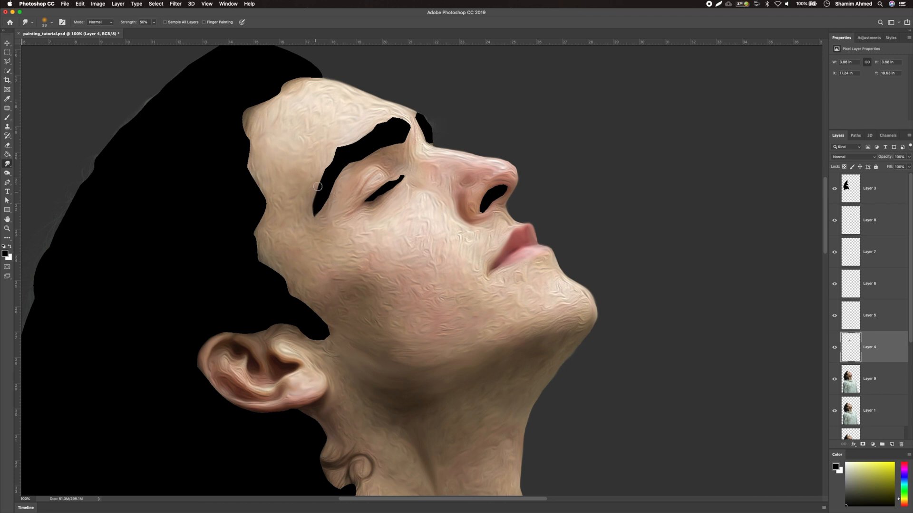
pyautogui.moveTo(319, 187)
pyautogui.mouseDown()
pyautogui.moveTo(400, 121)
pyautogui.moveTo(335, 181)
pyautogui.moveTo(314, 220)
pyautogui.mouseUp()
# Switch between the hoodie layers and smudge small areas near the hood collar and shoulder seam
pyautogui.click(870, 315)
pyautogui.moveTo(423, 131)
pyautogui.mouseDown()
pyautogui.moveTo(417, 115)
pyautogui.moveTo(431, 139)
pyautogui.moveTo(434, 131)
pyautogui.mouseUp()
pyautogui.click(870, 284)
pyautogui.moveTo(366, 202); pyautogui.dragTo(396, 188)
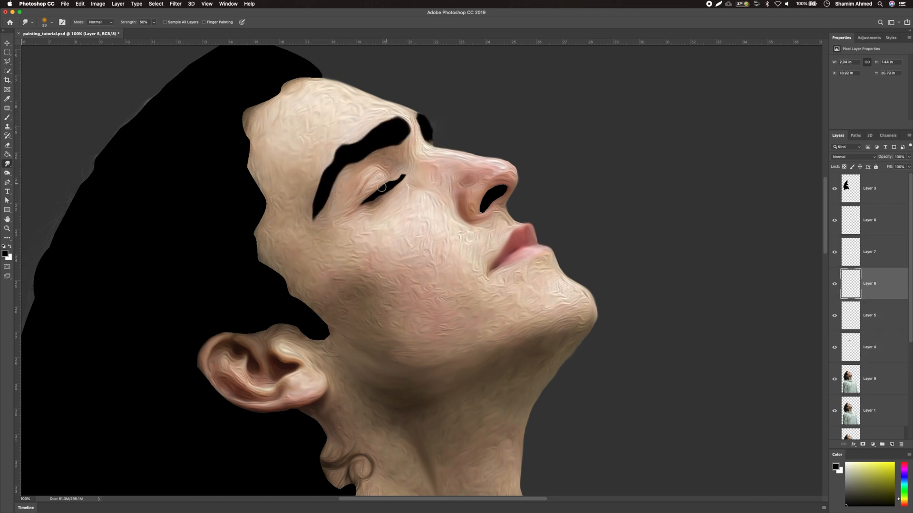
# Select the hair layer (Layer 3) and smudge the hair's edge behind the forehead at 50% strength
pyautogui.hotkey('alt', ']')
pyautogui.hotkey('alt', ']')
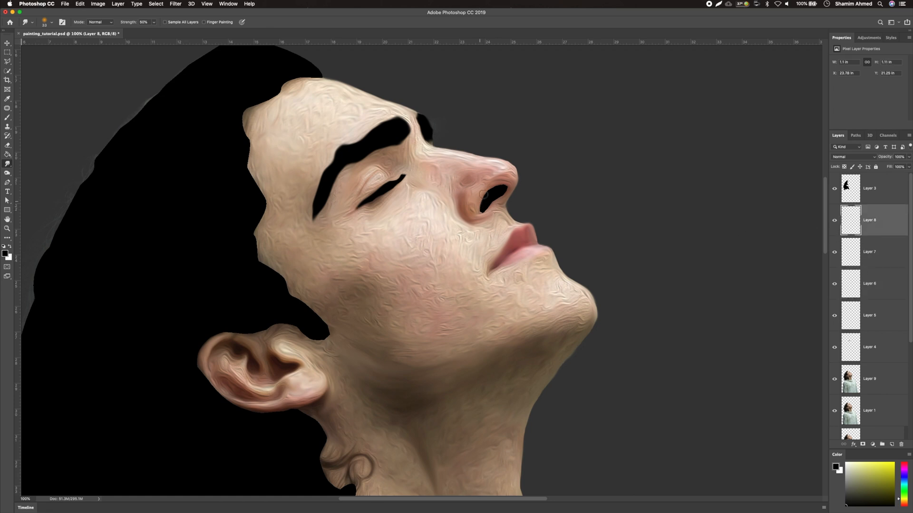
pyautogui.hotkey('alt', ']')
pyautogui.moveTo(322, 326)
pyautogui.mouseDown()
pyautogui.moveTo(328, 345)
pyautogui.moveTo(258, 263)
pyautogui.moveTo(245, 110)
pyautogui.moveTo(324, 77)
pyautogui.mouseUp()
pyautogui.scroll(5, 299, 145)
pyautogui.moveTo(298, 145); pyautogui.dragTo(189, 157)
pyautogui.press('[')
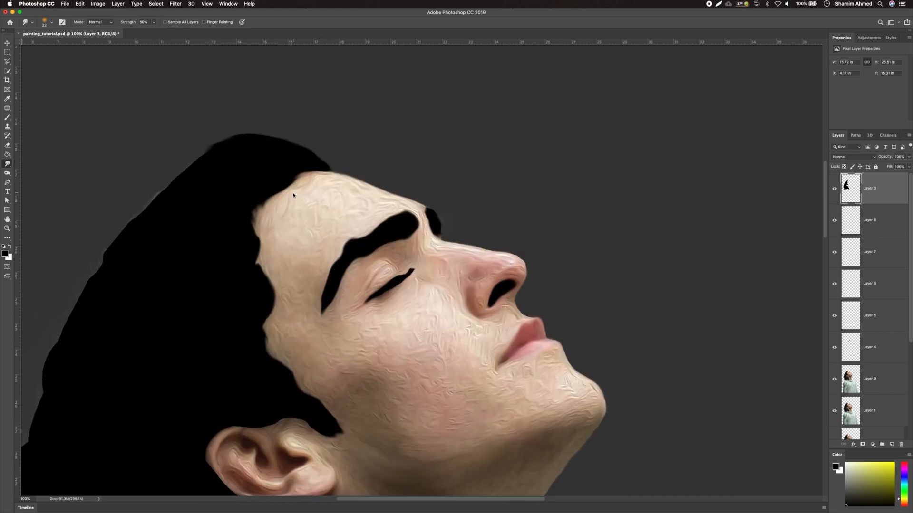
pyautogui.press('[')
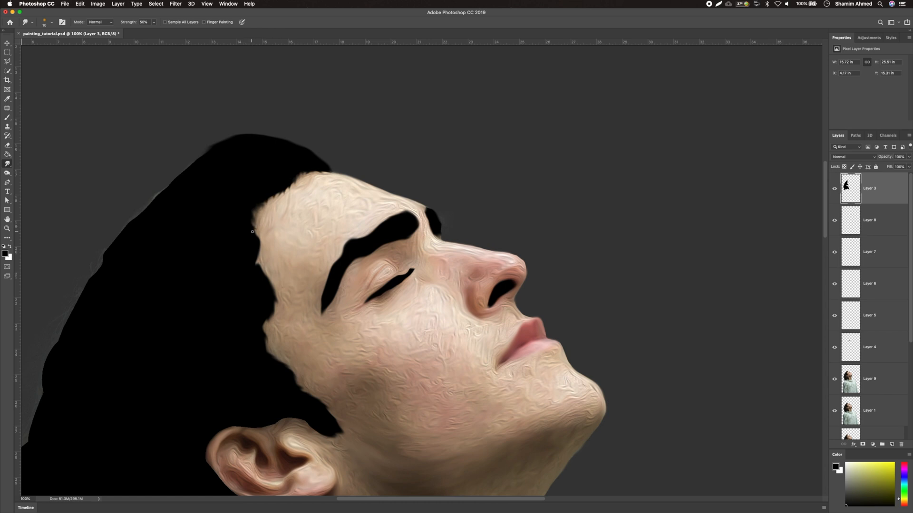
# Enlarge the Smudge brush and smudge down the back outline of the hair
pyautogui.scroll(-3, 281, 300)
pyautogui.scroll(3, 240, 169)
pyautogui.hscroll(-3, 240, 169)
pyautogui.press(']')
pyautogui.press(']')
pyautogui.press(']')
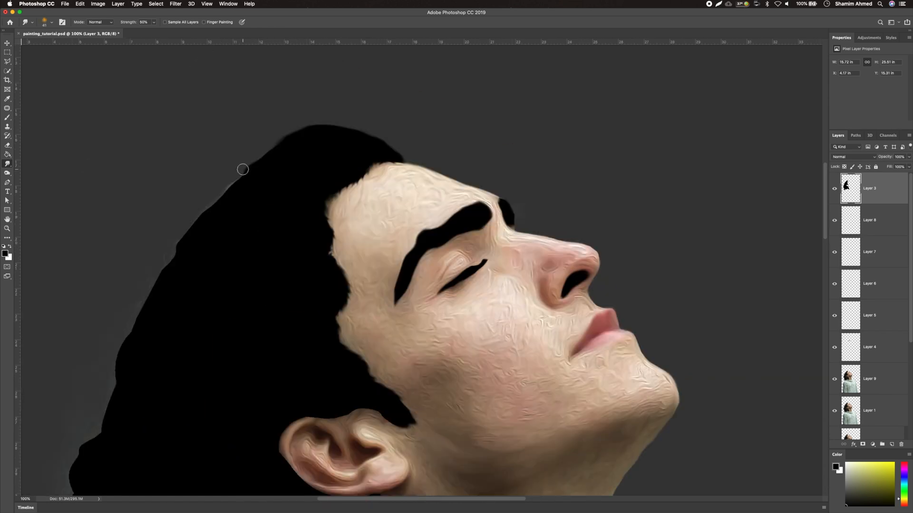
pyautogui.scroll(-3, 145, 255)
pyautogui.moveTo(160, 217); pyautogui.dragTo(118, 269)
pyautogui.moveTo(137, 254)
pyautogui.mouseDown()
pyautogui.moveTo(118, 287)
pyautogui.moveTo(105, 356)
pyautogui.mouseUp()
pyautogui.moveTo(114, 328); pyautogui.dragTo(70, 416)
pyautogui.scroll(-3, 135, 335)
# Smudge the lower hair outline down to where it meets the hoodie
pyautogui.moveTo(86, 285); pyautogui.dragTo(67, 338)
pyautogui.moveTo(78, 326); pyautogui.dragTo(67, 364)
pyautogui.moveTo(117, 409); pyautogui.dragTo(87, 436)
pyautogui.scroll(-3, 91, 430)
pyautogui.moveTo(101, 387)
pyautogui.mouseDown()
pyautogui.moveTo(98, 408)
pyautogui.moveTo(116, 429)
pyautogui.moveTo(102, 424)
pyautogui.moveTo(106, 443)
pyautogui.moveTo(101, 429)
pyautogui.moveTo(121, 485)
pyautogui.mouseUp()
pyautogui.scroll(-3, 179, 357)
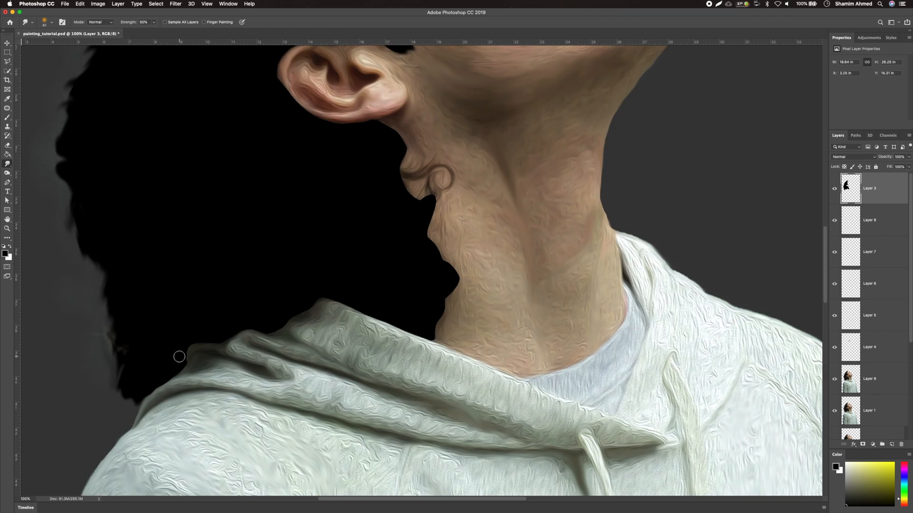
pyautogui.moveTo(380, 124)
pyautogui.mouseDown()
pyautogui.moveTo(407, 184)
pyautogui.moveTo(351, 177)
pyautogui.moveTo(384, 171)
pyautogui.moveTo(428, 213)
pyautogui.moveTo(430, 183)
pyautogui.moveTo(414, 198)
pyautogui.moveTo(441, 307)
pyautogui.moveTo(261, 316)
pyautogui.moveTo(192, 365)
pyautogui.moveTo(138, 424)
pyautogui.mouseUp()
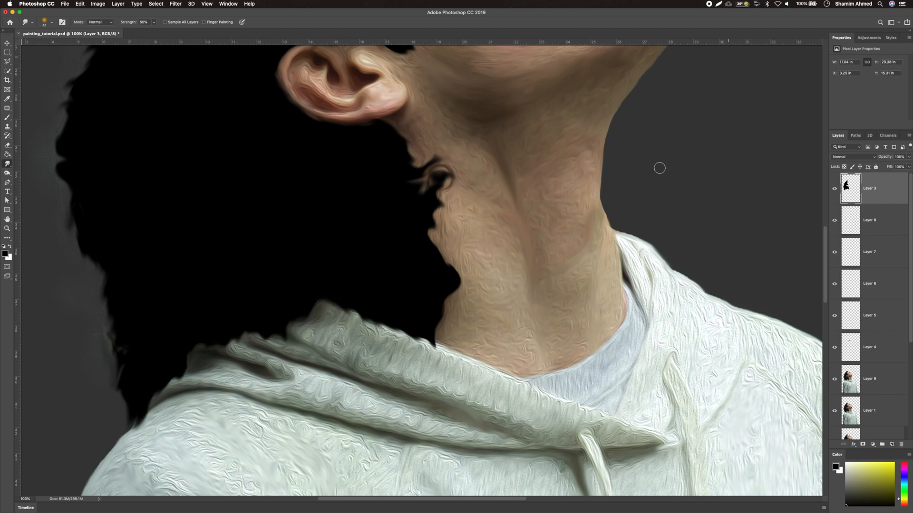
# Smudge the hair strands beside the jaw, then shrink the brush size
pyautogui.rightClick(445, 316)
pyautogui.press('Escape')
pyautogui.moveTo(211, 213); pyautogui.dragTo(217, 218)
pyautogui.moveTo(422, 173)
pyautogui.mouseDown()
pyautogui.moveTo(452, 164)
pyautogui.moveTo(451, 190)
pyautogui.mouseUp()
pyautogui.moveTo(414, 161)
pyautogui.mouseDown()
pyautogui.moveTo(445, 160)
pyautogui.moveTo(454, 175)
pyautogui.mouseUp()
pyautogui.moveTo(433, 202); pyautogui.dragTo(448, 205)
pyautogui.press('[')
pyautogui.press('[')
pyautogui.press('[')
pyautogui.press('[')
pyautogui.press('[')
pyautogui.press('[')
# Scroll around the head and neck to inspect the smudged hair edges
pyautogui.scroll(3, 306, 127)
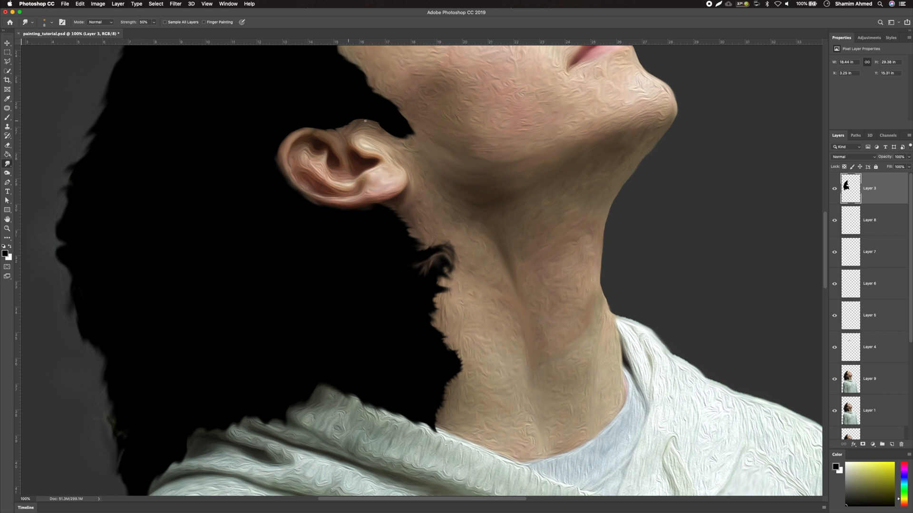
pyautogui.scroll(2, 362, 160)
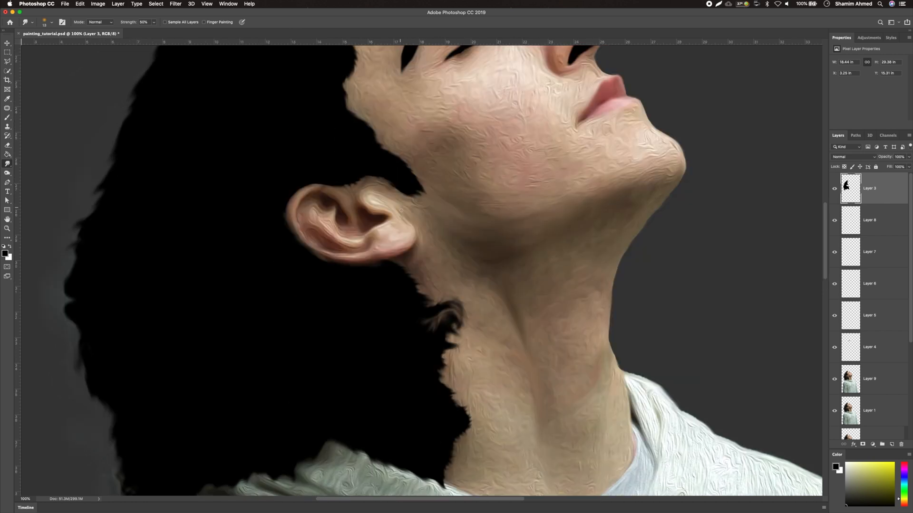
pyautogui.scroll(6, 364, 145)
pyautogui.hscroll(-4, 363, 145)
pyautogui.scroll(2, 452, 139)
pyautogui.hscroll(-1, 451, 139)
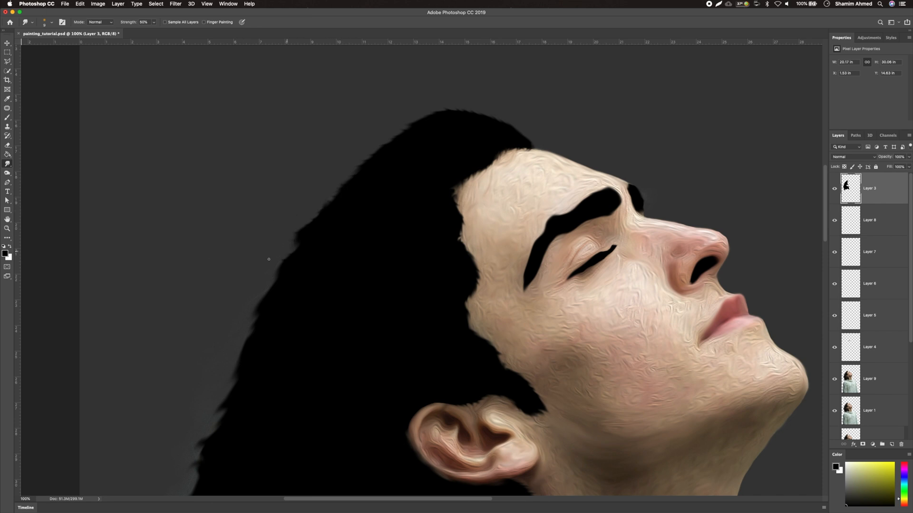
pyautogui.scroll(-5, 229, 268)
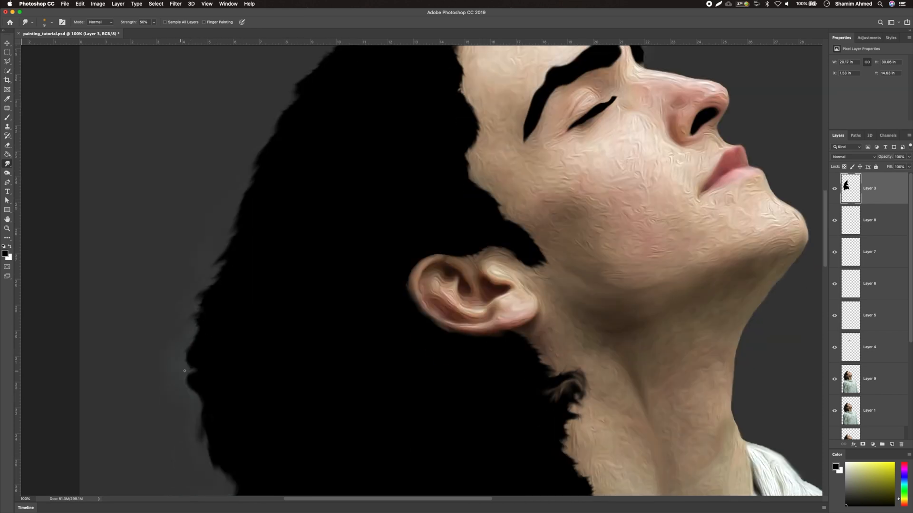
pyautogui.scroll(-4, 192, 365)
pyautogui.hscroll(1, 192, 366)
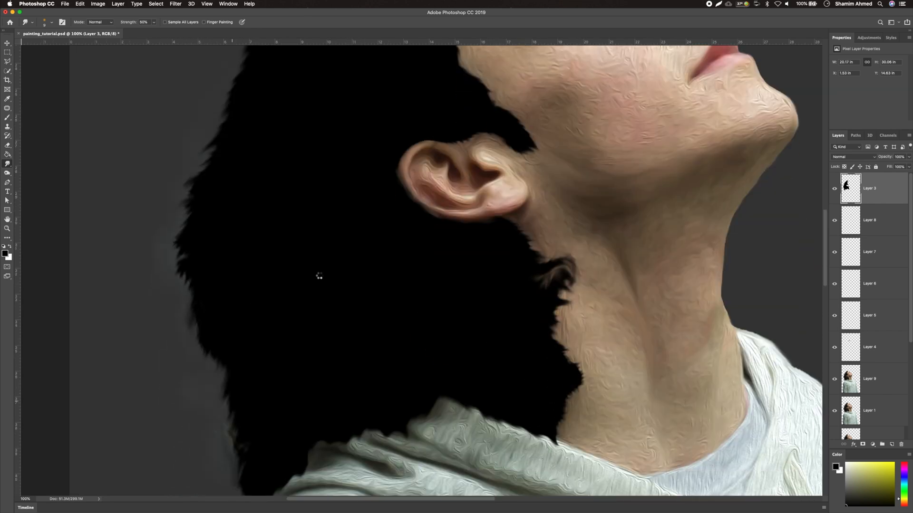
pyautogui.scroll(9, 319, 276)
pyautogui.hscroll(1, 319, 275)
pyautogui.scroll(-2, 869, 289)
# Switch to Layers 8 and 6 and smudge the hair strands where they meet the jaw
pyautogui.click(869, 289)
pyautogui.click(869, 225)
pyautogui.moveTo(594, 251); pyautogui.dragTo(599, 246)
pyautogui.click(869, 289)
pyautogui.moveTo(515, 260); pyautogui.dragTo(511, 251)
pyautogui.moveTo(529, 236); pyautogui.dragTo(526, 228)
pyautogui.moveTo(580, 197); pyautogui.dragTo(591, 192)
pyautogui.moveTo(548, 236); pyautogui.dragTo(539, 242)
pyautogui.moveTo(588, 217); pyautogui.dragTo(610, 194)
pyautogui.click(846, 260)
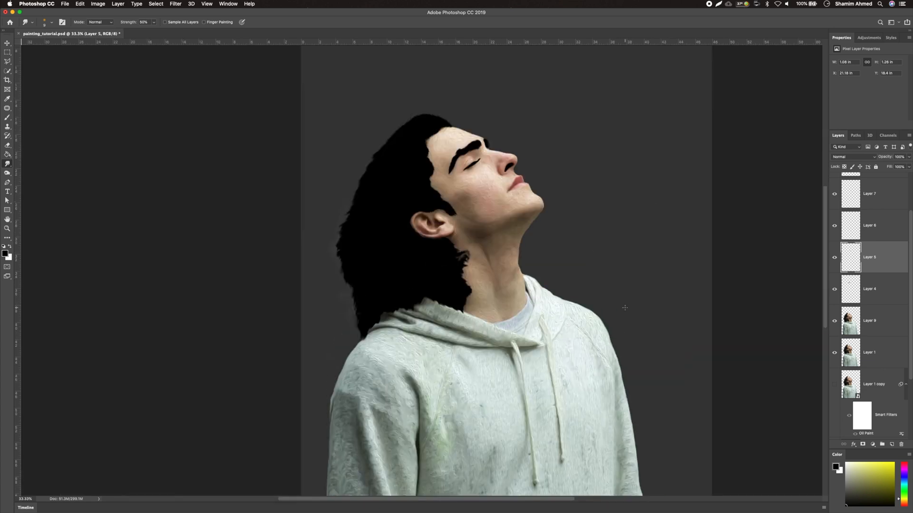
# Apply Oil Paint to Layer 9 with Stylization 0.7, Cleanliness 0.6, Scale 0.6 and Bristle Detail 0.5
pyautogui.scroll(-10, 721, 241)
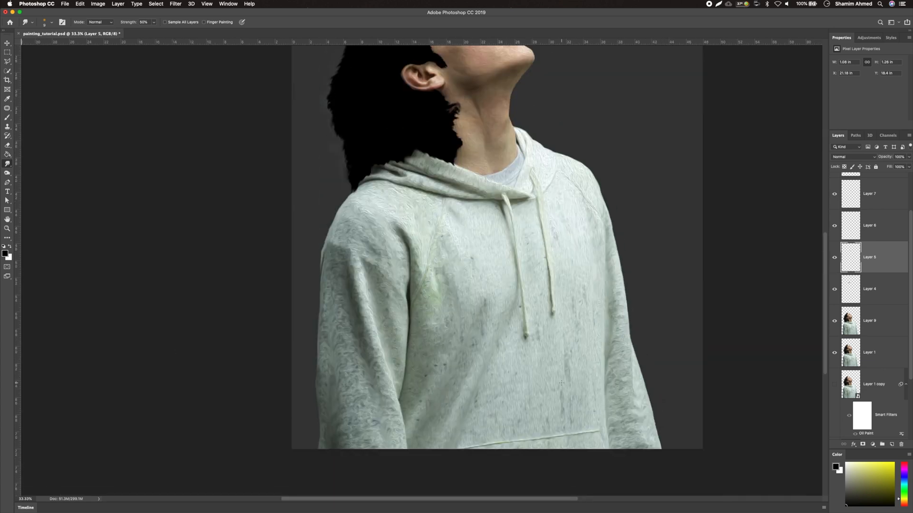
pyautogui.scroll(10, 721, 241)
pyautogui.click(176, 3)
pyautogui.moveTo(231, 136)
pyautogui.click(298, 163)
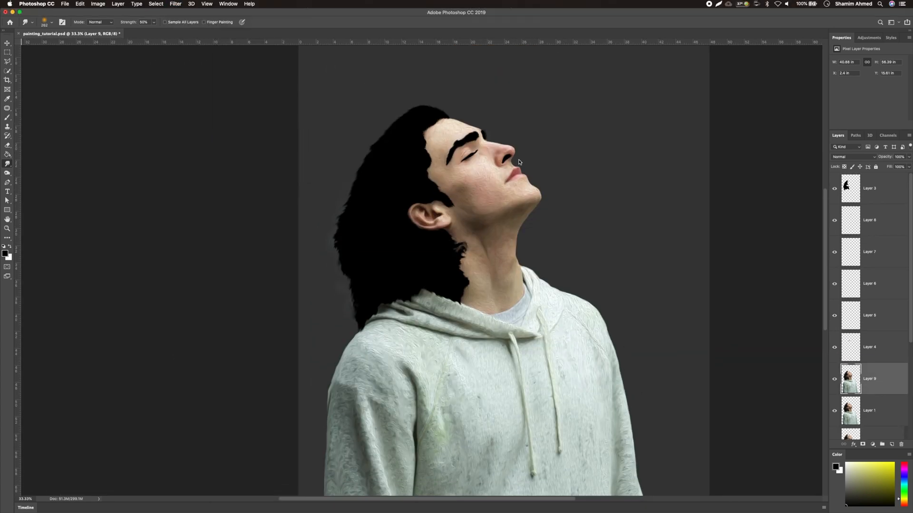
pyautogui.click(522, 193)
pyautogui.moveTo(658, 276); pyautogui.dragTo(658, 292)
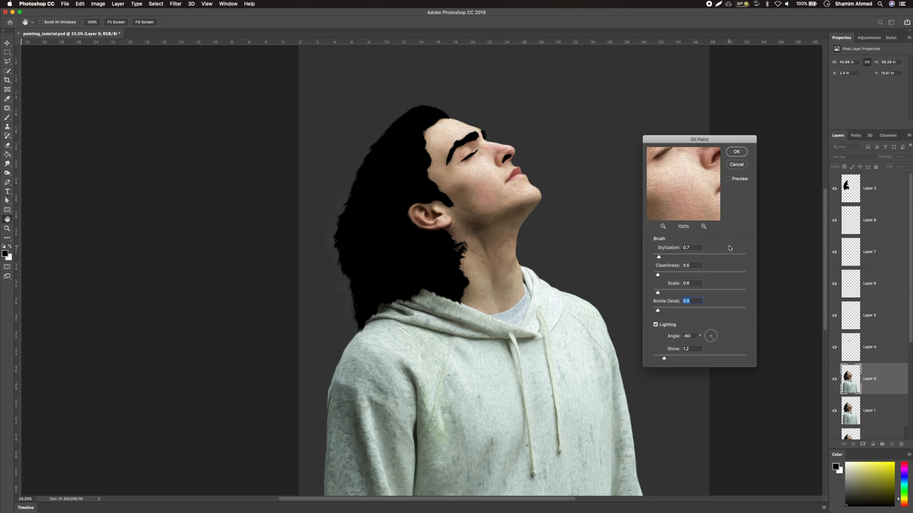
pyautogui.click(735, 152)
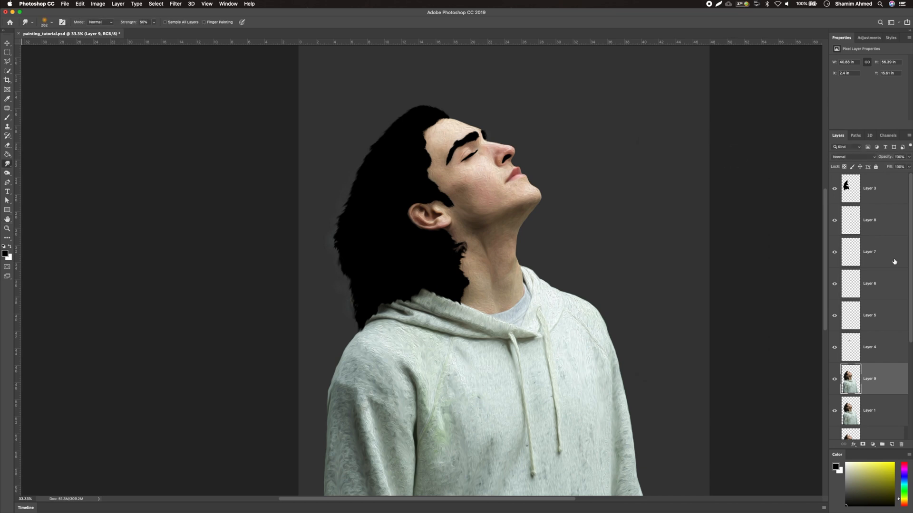
# Create a new layer above the hair layer and pick a dark brown foreground colour
pyautogui.click(884, 190)
pyautogui.click(891, 445)
pyautogui.click(5, 253)
pyautogui.click(174, 303)
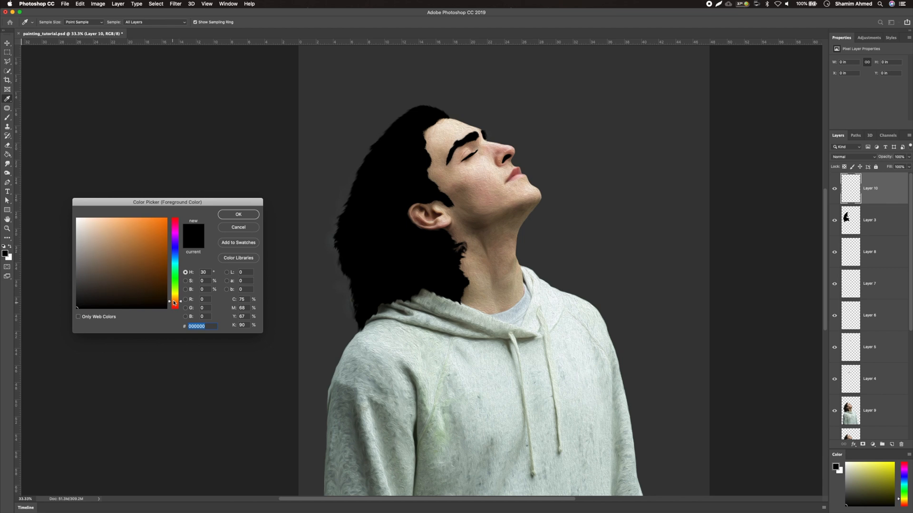
pyautogui.moveTo(174, 303); pyautogui.dragTo(174, 304)
pyautogui.moveTo(140, 295); pyautogui.dragTo(134, 295)
pyautogui.click(238, 215)
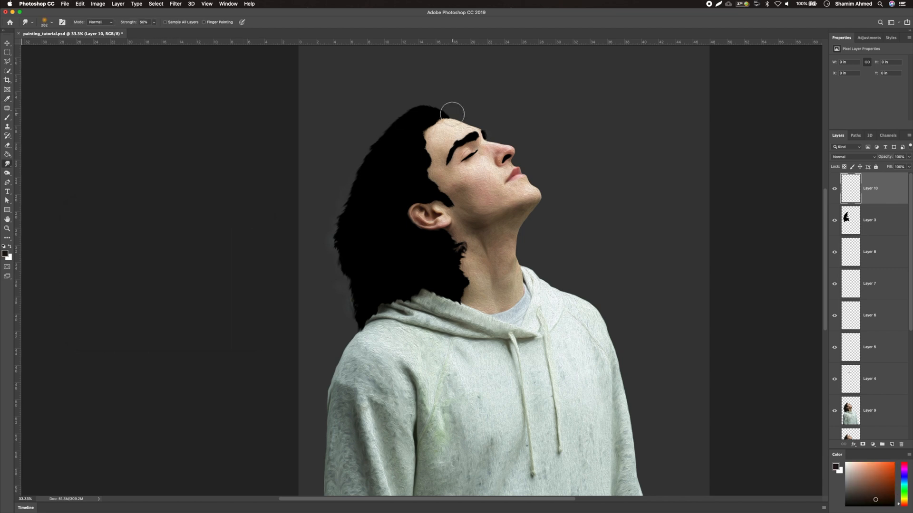
# Paint dark brown strokes over the hair with the Brush tool on the new layer
pyautogui.click(8, 117)
pyautogui.moveTo(557, 150); pyautogui.dragTo(528, 163)
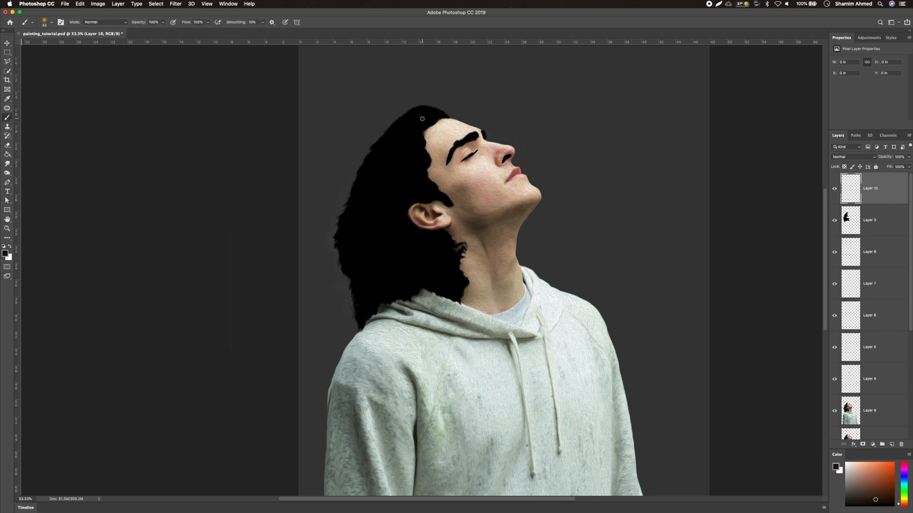
pyautogui.moveTo(435, 118)
pyautogui.mouseDown()
pyautogui.moveTo(378, 151)
pyautogui.moveTo(381, 160)
pyautogui.mouseUp()
pyautogui.moveTo(419, 133)
pyautogui.mouseDown()
pyautogui.moveTo(381, 173)
pyautogui.moveTo(361, 252)
pyautogui.mouseUp()
pyautogui.moveTo(381, 191); pyautogui.dragTo(383, 274)
pyautogui.moveTo(417, 165); pyautogui.dragTo(406, 273)
pyautogui.moveTo(408, 230); pyautogui.dragTo(447, 265)
pyautogui.moveTo(410, 256); pyautogui.dragTo(445, 283)
pyautogui.moveTo(382, 253); pyautogui.dragTo(408, 285)
pyautogui.moveTo(362, 265); pyautogui.dragTo(392, 297)
pyautogui.moveTo(346, 247)
pyautogui.mouseDown()
pyautogui.moveTo(369, 285)
pyautogui.moveTo(363, 304)
pyautogui.mouseUp()
# Smudge the brown hair strokes to blend them along the hair's flow
pyautogui.click(8, 163)
pyautogui.moveTo(423, 125); pyautogui.dragTo(353, 206)
pyautogui.moveTo(411, 138)
pyautogui.mouseDown()
pyautogui.moveTo(354, 204)
pyautogui.moveTo(396, 156)
pyautogui.moveTo(361, 315)
pyautogui.moveTo(359, 276)
pyautogui.moveTo(415, 179)
pyautogui.moveTo(387, 202)
pyautogui.moveTo(415, 186)
pyautogui.moveTo(392, 286)
pyautogui.moveTo(402, 176)
pyautogui.moveTo(374, 255)
pyautogui.moveTo(459, 266)
pyautogui.moveTo(390, 249)
pyautogui.moveTo(468, 287)
pyautogui.moveTo(413, 241)
pyautogui.moveTo(368, 237)
pyautogui.moveTo(366, 203)
pyautogui.moveTo(366, 271)
pyautogui.moveTo(405, 174)
pyautogui.moveTo(372, 169)
pyautogui.moveTo(374, 280)
pyautogui.moveTo(400, 241)
pyautogui.moveTo(403, 281)
pyautogui.moveTo(419, 173)
pyautogui.moveTo(396, 140)
pyautogui.moveTo(389, 212)
pyautogui.moveTo(390, 195)
pyautogui.moveTo(409, 265)
pyautogui.moveTo(433, 263)
pyautogui.moveTo(401, 281)
pyautogui.moveTo(422, 157)
pyautogui.moveTo(402, 175)
pyautogui.moveTo(401, 154)
pyautogui.moveTo(371, 202)
pyautogui.moveTo(402, 228)
pyautogui.mouseUp()
pyautogui.moveTo(402, 129)
pyautogui.mouseDown()
pyautogui.moveTo(432, 108)
pyautogui.moveTo(393, 193)
pyautogui.mouseUp()
pyautogui.moveTo(399, 150)
pyautogui.mouseDown()
pyautogui.moveTo(373, 221)
pyautogui.moveTo(414, 173)
pyautogui.mouseUp()
pyautogui.moveTo(415, 142)
pyautogui.mouseDown()
pyautogui.moveTo(385, 192)
pyautogui.moveTo(437, 258)
pyautogui.mouseUp()
pyautogui.moveTo(450, 197); pyautogui.dragTo(421, 197)
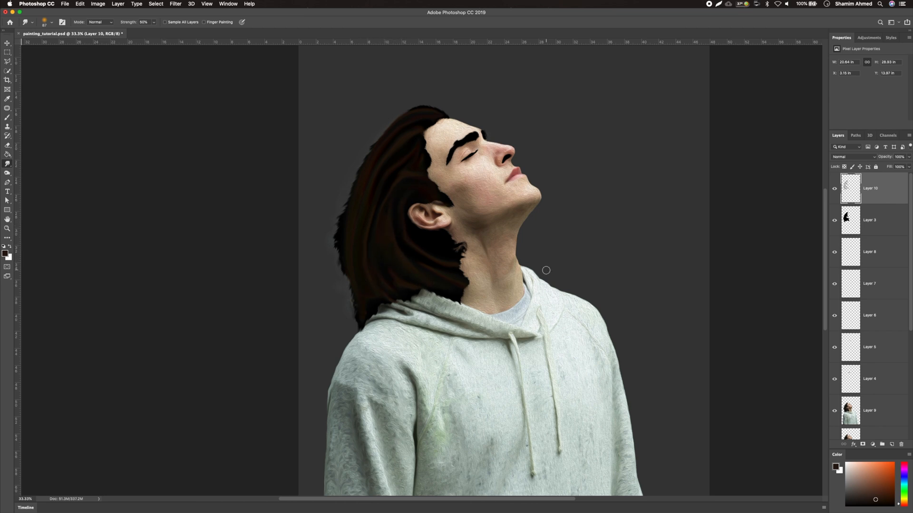
# Set Layer 10 to Luminosity and apply Oil Paint with Stylization 2.0, Cleanliness 2.3, Scale 2.7, Bristle Detail 2.5
pyautogui.click(854, 157)
pyautogui.click(844, 321)
pyautogui.click(176, 3)
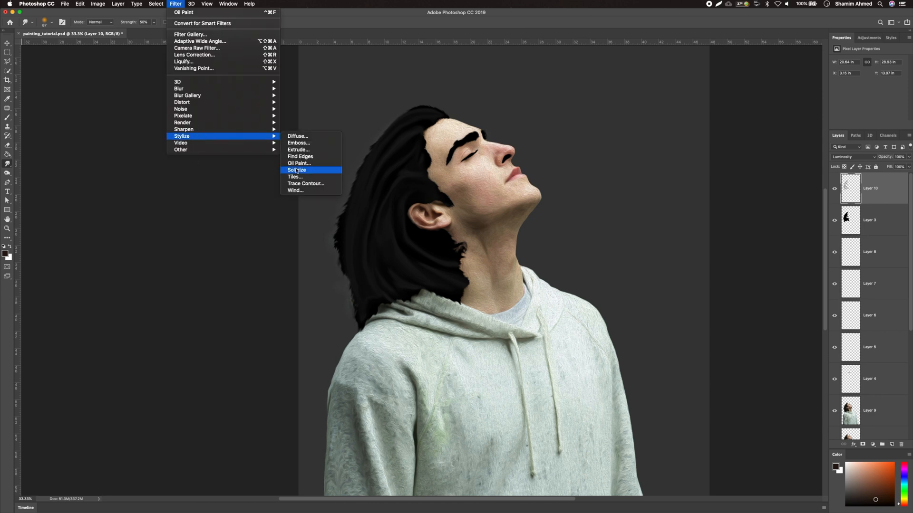
pyautogui.click(304, 167)
pyautogui.press('Tab')
pyautogui.press('Tab')
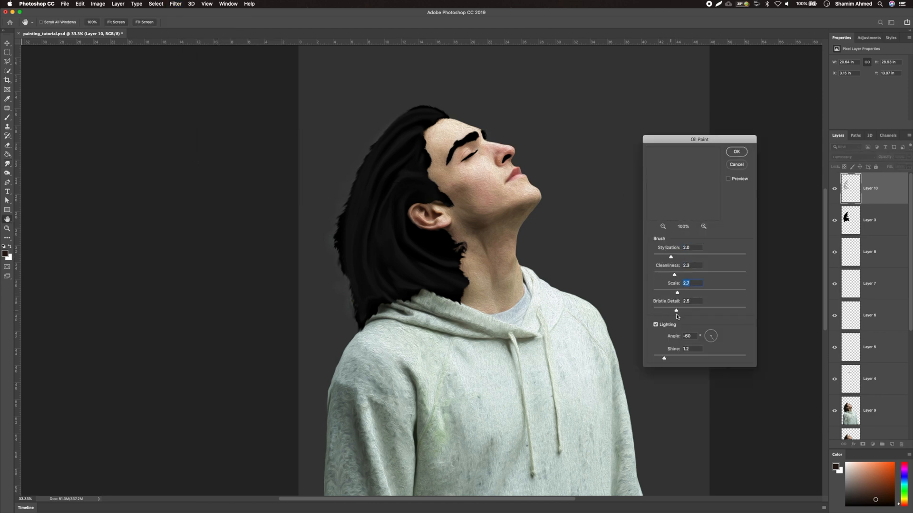
pyautogui.click(736, 152)
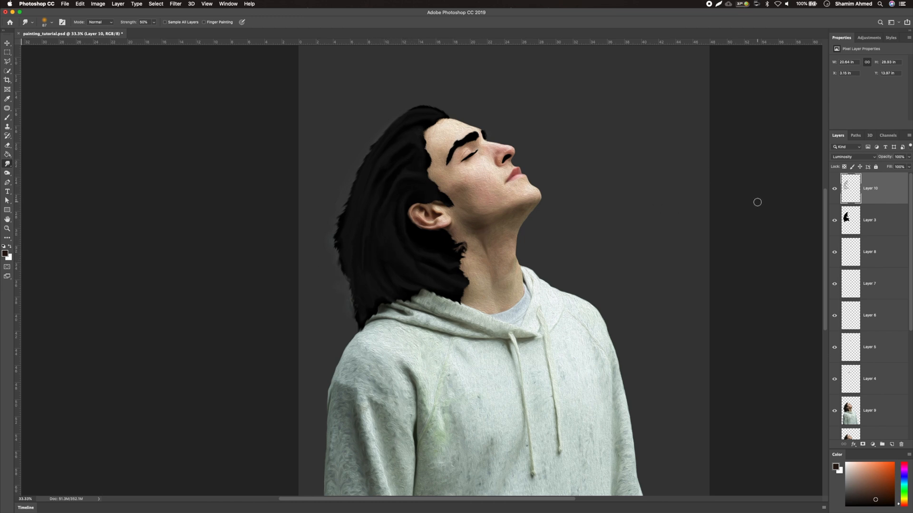
# Select the hair layer (Layer 3) and apply Oil Paint to it with the same settings
pyautogui.hscroll(3, 757, 202)
pyautogui.scroll(-1, 891, 307)
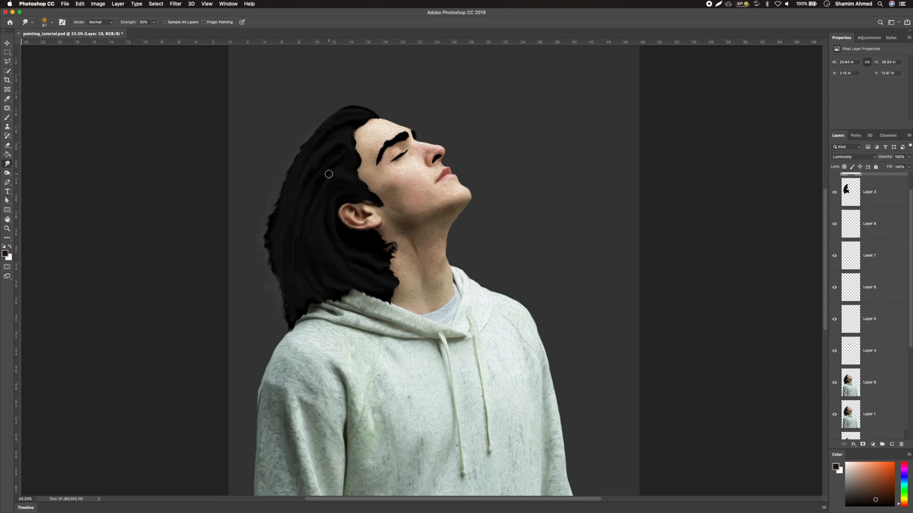
pyautogui.scroll(1, 891, 186)
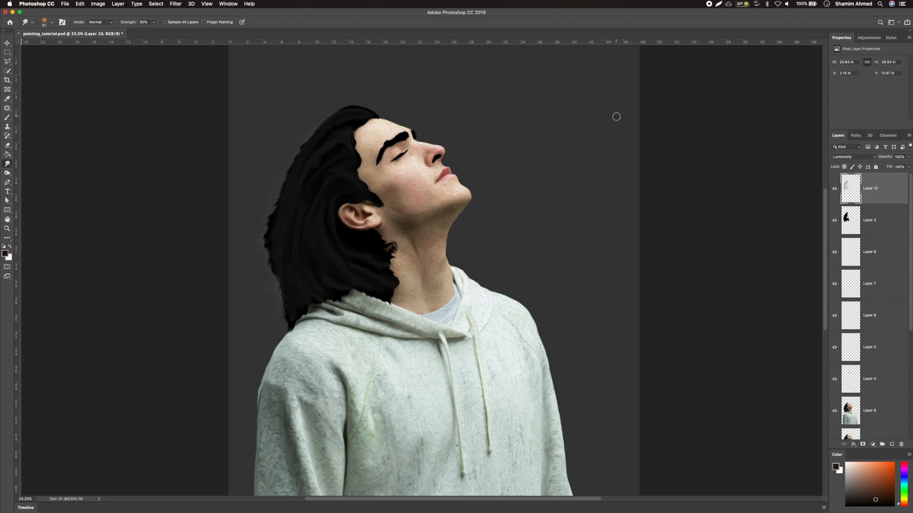
pyautogui.click(870, 220)
pyautogui.click(175, 4)
pyautogui.moveTo(223, 136)
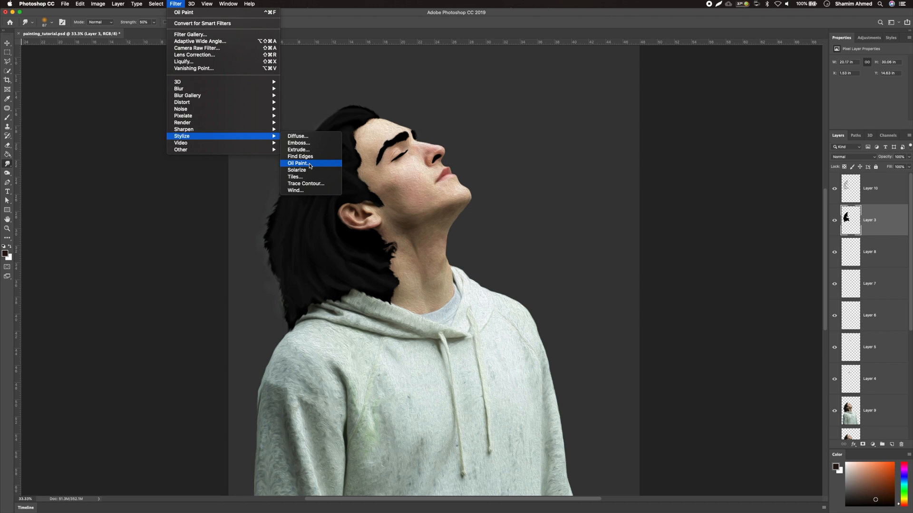
pyautogui.click(298, 163)
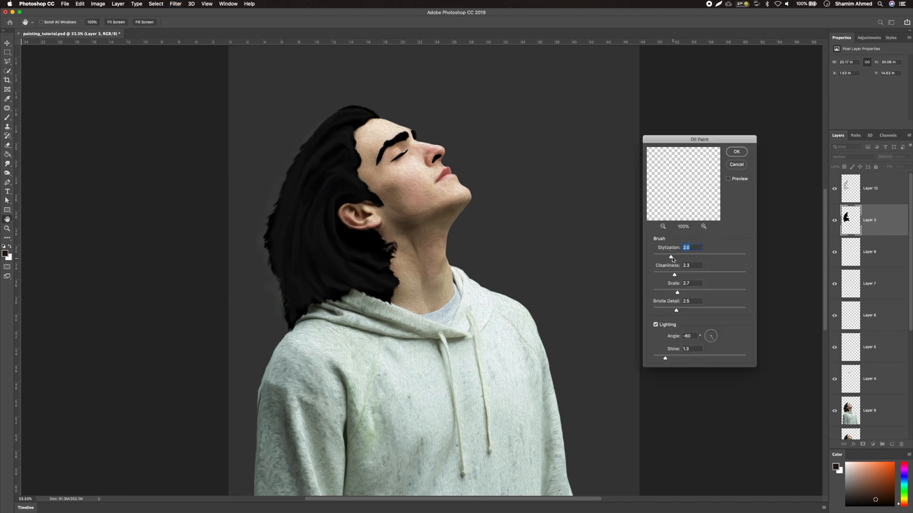
pyautogui.press('Return')
# Select Layer 9 and add a layer mask to it
pyautogui.scroll(-3, 875, 333)
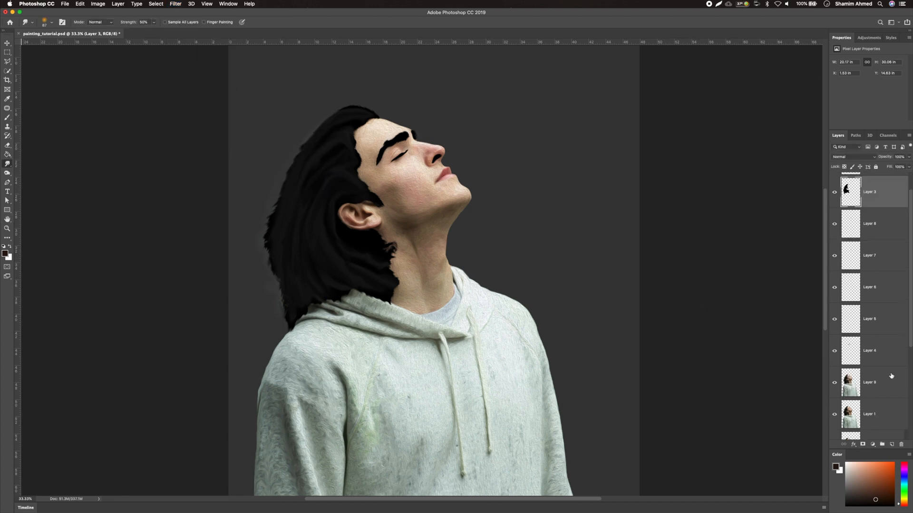
pyautogui.click(870, 319)
pyautogui.click(863, 444)
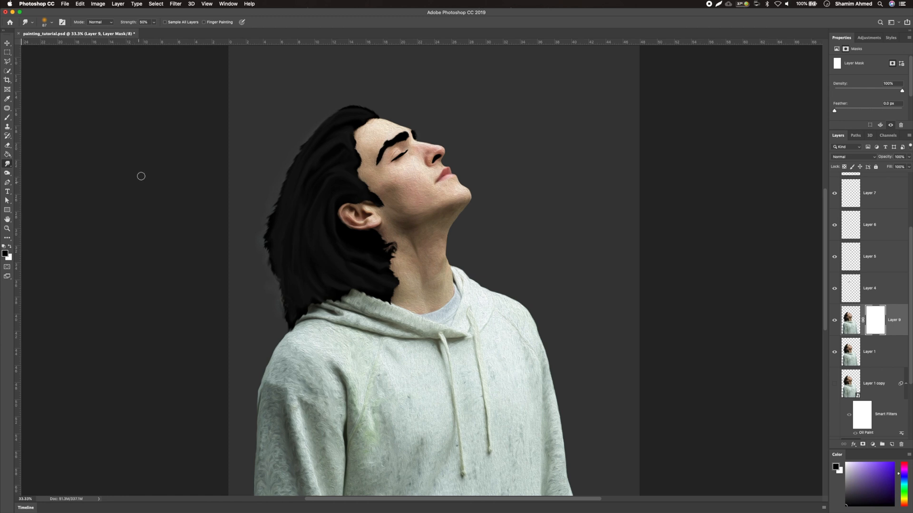
# Paint with the Brush on Layer 9's mask along the hair's back edge
pyautogui.click(834, 352)
pyautogui.click(7, 118)
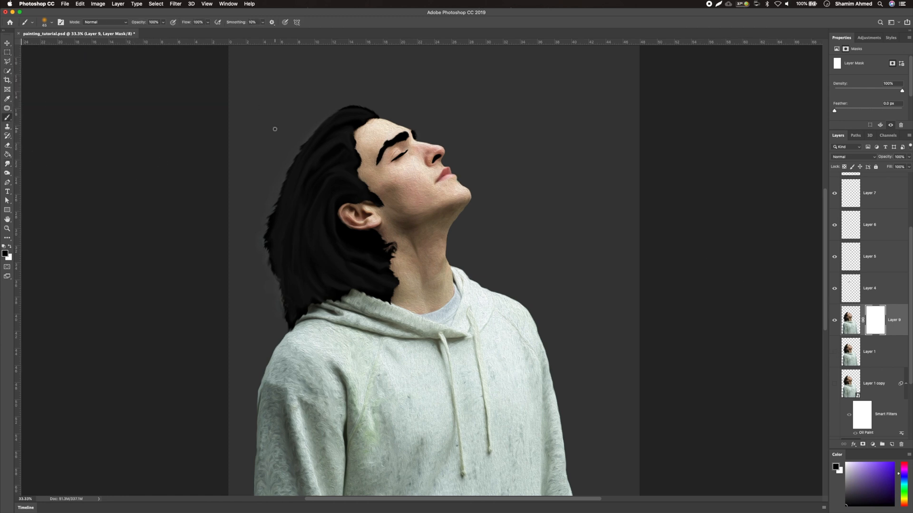
pyautogui.moveTo(253, 168); pyautogui.dragTo(266, 168)
pyautogui.moveTo(312, 131); pyautogui.dragTo(293, 156)
pyautogui.moveTo(288, 310)
pyautogui.mouseDown()
pyautogui.moveTo(281, 321)
pyautogui.moveTo(275, 293)
pyautogui.moveTo(291, 163)
pyautogui.moveTo(320, 120)
pyautogui.mouseUp()
# Select Layer 1 and add a layer mask to it
pyautogui.click(862, 355)
pyautogui.click(833, 362)
pyautogui.moveTo(279, 310); pyautogui.dragTo(279, 285)
pyautogui.press('super+z')
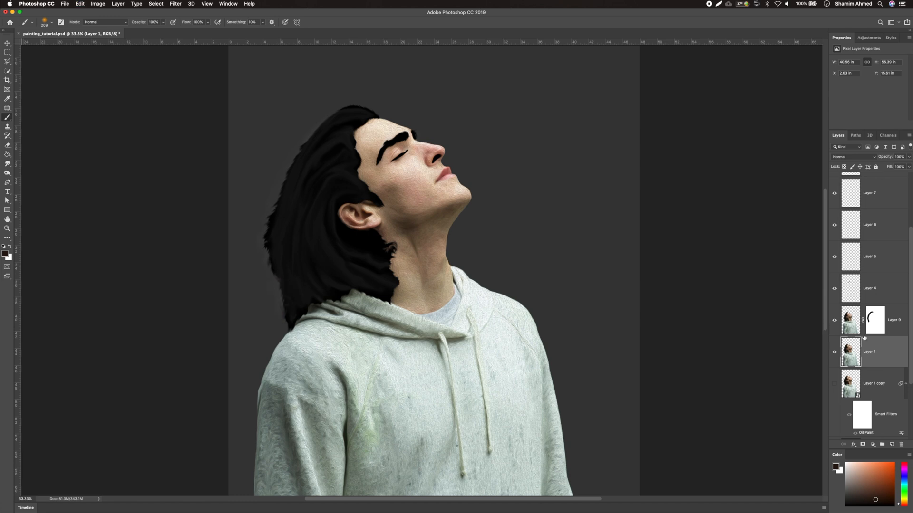
pyautogui.click(863, 444)
# Set the foreground colour to black and paint a matching stroke along the hair's back edge on Layer 1's mask
pyautogui.click(6, 253)
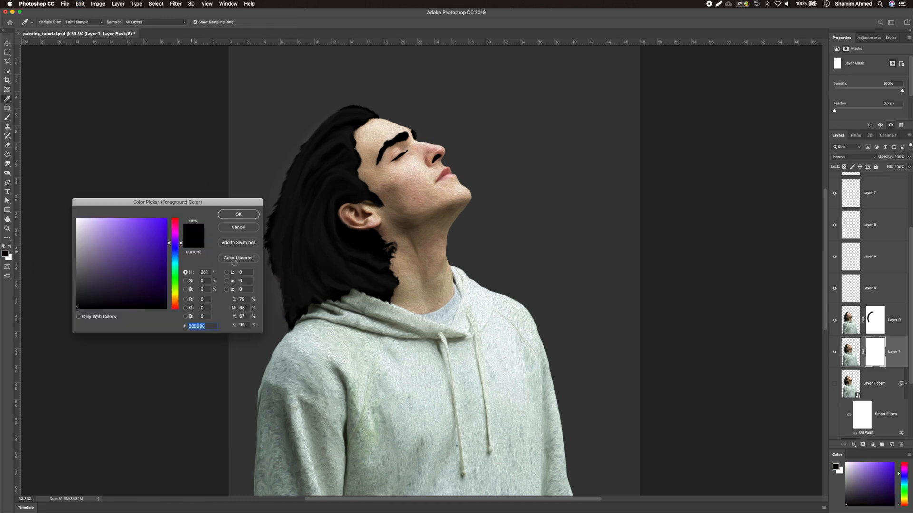
pyautogui.click(239, 213)
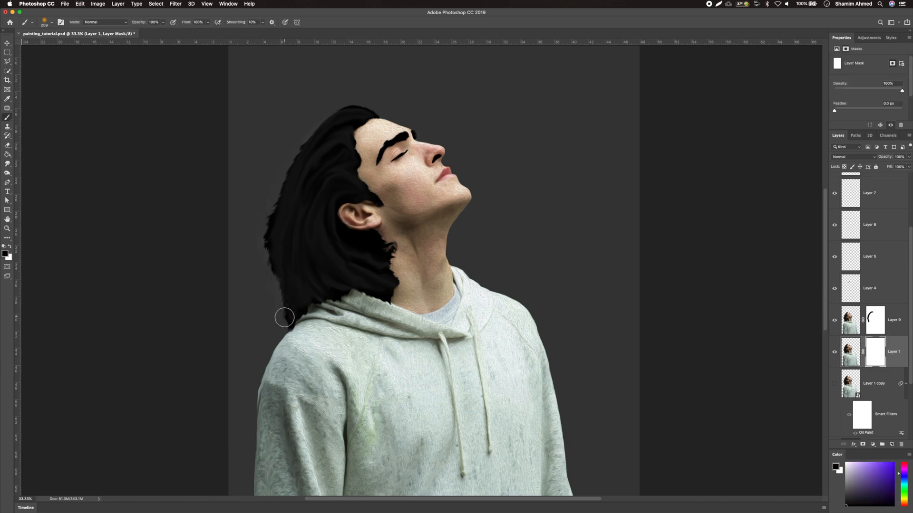
pyautogui.moveTo(308, 136); pyautogui.dragTo(311, 138)
# Place the pexels-steve-johnson abstract paint image above Layer 2 and rotate it 90° clockwise
pyautogui.scroll(-3, 541, 206)
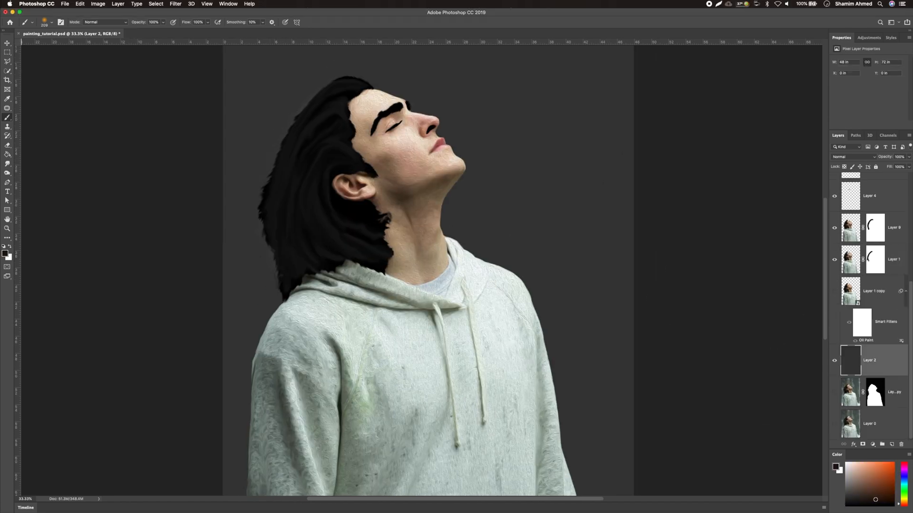
pyautogui.moveTo(605, 205); pyautogui.dragTo(615, 209)
pyautogui.rightClick(550, 230)
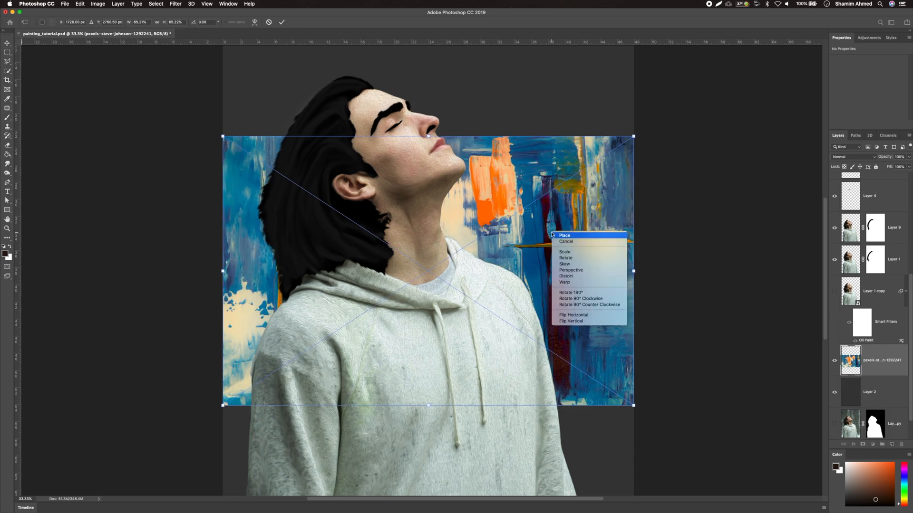
pyautogui.click(568, 299)
# Move and scale the paint image so it covers the whole canvas, and commit the transform
pyautogui.moveTo(518, 246)
pyautogui.mouseDown()
pyautogui.moveTo(473, 225)
pyautogui.moveTo(463, 175)
pyautogui.mouseUp()
pyautogui.press('super+minus')
pyautogui.scroll(5, 459, 193)
pyautogui.scroll(-7, 611, 295)
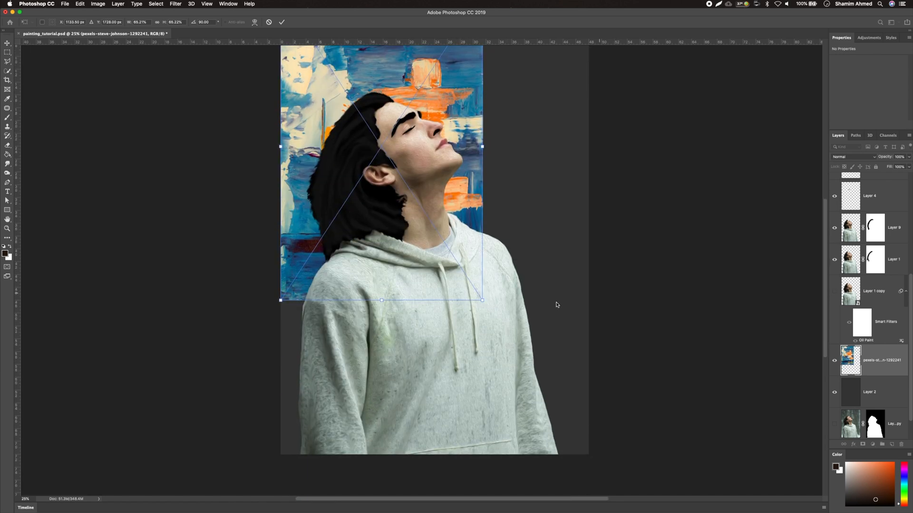
pyautogui.moveTo(482, 299)
pyautogui.mouseDown()
pyautogui.moveTo(636, 485)
pyautogui.moveTo(632, 478)
pyautogui.moveTo(643, 480)
pyautogui.mouseUp()
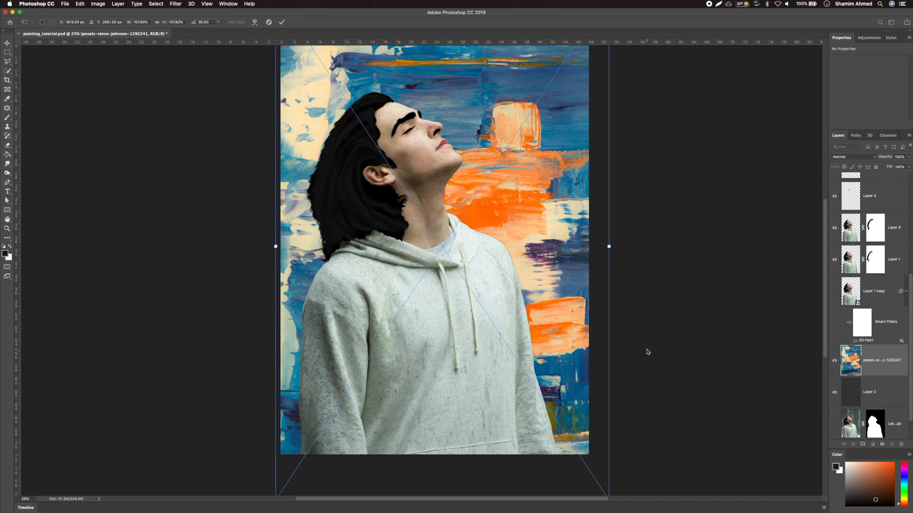
pyautogui.scroll(3, 647, 352)
pyautogui.press('Return')
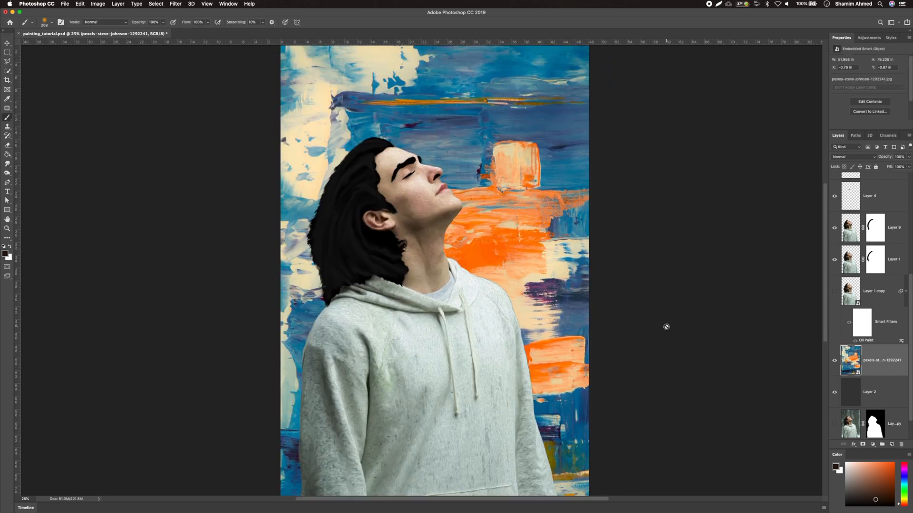
# Zoom in on the ear and smudge the hair's edge below it on Layer 3
pyautogui.press('super+plus')
pyautogui.press('super+plus')
pyautogui.press('super+plus')
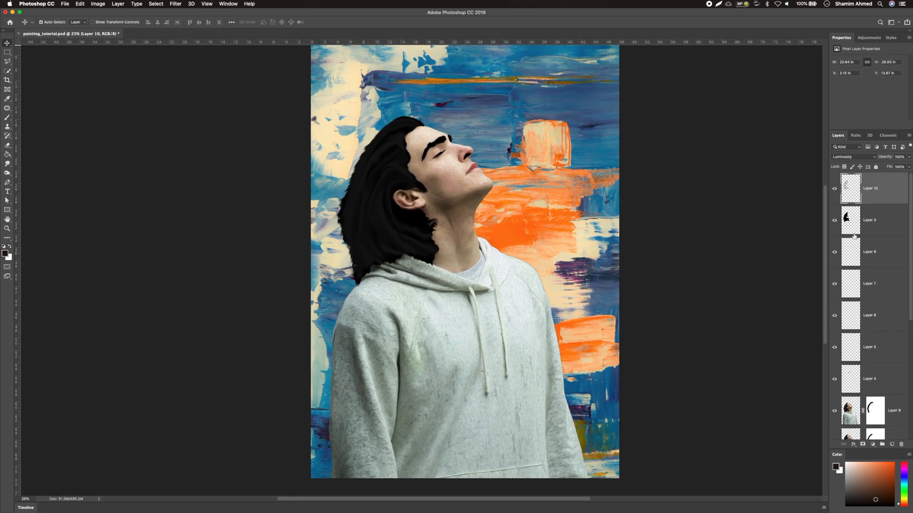
pyautogui.click(8, 229)
pyautogui.click(417, 191)
pyautogui.click(7, 165)
pyautogui.moveTo(358, 140)
pyautogui.mouseDown()
pyautogui.moveTo(323, 148)
pyautogui.moveTo(330, 163)
pyautogui.moveTo(409, 181)
pyautogui.moveTo(346, 155)
pyautogui.moveTo(441, 177)
pyautogui.moveTo(312, 155)
pyautogui.moveTo(423, 193)
pyautogui.moveTo(308, 163)
pyautogui.moveTo(318, 157)
pyautogui.moveTo(412, 205)
pyautogui.moveTo(492, 208)
pyautogui.mouseUp()
pyautogui.moveTo(273, 196)
pyautogui.mouseDown()
pyautogui.moveTo(254, 186)
pyautogui.moveTo(153, 194)
pyautogui.moveTo(126, 300)
pyautogui.moveTo(148, 338)
pyautogui.moveTo(358, 420)
pyautogui.moveTo(480, 415)
pyautogui.mouseUp()
pyautogui.moveTo(385, 441); pyautogui.dragTo(497, 402)
pyautogui.moveTo(337, 416)
pyautogui.mouseDown()
pyautogui.moveTo(394, 428)
pyautogui.moveTo(477, 413)
pyautogui.mouseUp()
pyautogui.moveTo(390, 434)
pyautogui.mouseDown()
pyautogui.moveTo(494, 433)
pyautogui.moveTo(473, 459)
pyautogui.moveTo(481, 491)
pyautogui.mouseUp()
# Continue smudging the hair tips along the neck into wispy strokes
pyautogui.scroll(-5, 611, 363)
pyautogui.moveTo(547, 412)
pyautogui.mouseDown()
pyautogui.moveTo(528, 430)
pyautogui.moveTo(601, 387)
pyautogui.moveTo(580, 346)
pyautogui.moveTo(565, 479)
pyautogui.moveTo(593, 409)
pyautogui.moveTo(554, 430)
pyautogui.moveTo(627, 480)
pyautogui.mouseUp()
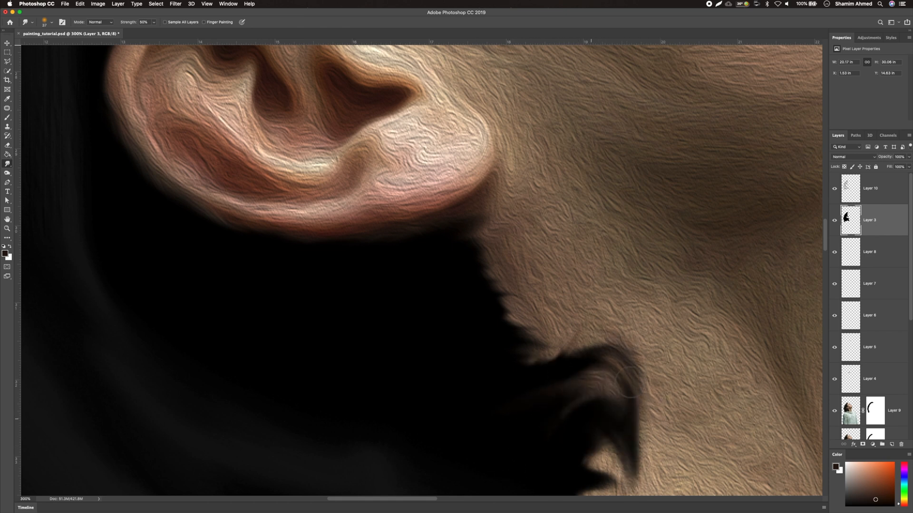
pyautogui.scroll(-4, 591, 502)
pyautogui.moveTo(641, 328)
pyautogui.mouseDown()
pyautogui.moveTo(584, 252)
pyautogui.moveTo(625, 243)
pyautogui.mouseUp()
pyautogui.moveTo(581, 222)
pyautogui.mouseDown()
pyautogui.moveTo(607, 244)
pyautogui.moveTo(599, 304)
pyautogui.moveTo(595, 250)
pyautogui.moveTo(567, 323)
pyautogui.moveTo(565, 409)
pyautogui.moveTo(580, 226)
pyautogui.moveTo(492, 203)
pyautogui.mouseUp()
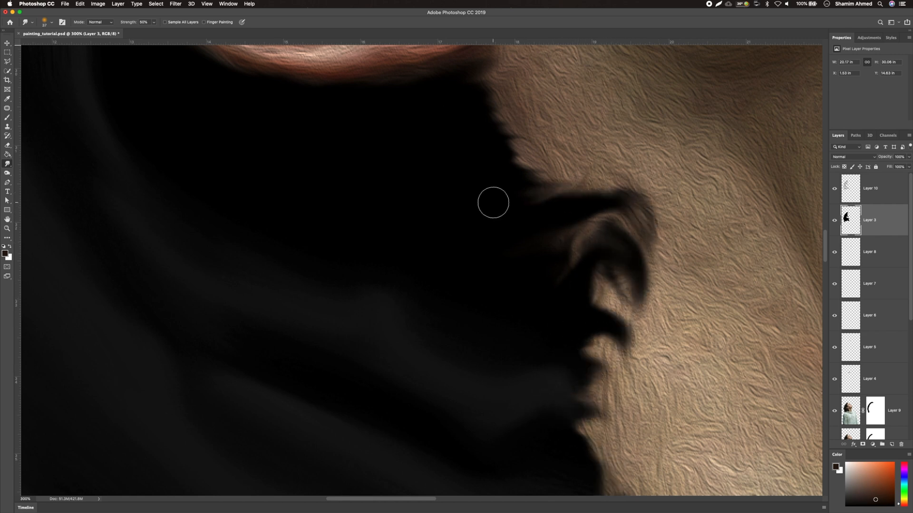
# Select the empty Layer 11 above the paint image and stamp all visible layers into it
pyautogui.press('super+minus')
pyautogui.press('super+minus')
pyautogui.press('super+minus')
pyautogui.press('super+minus')
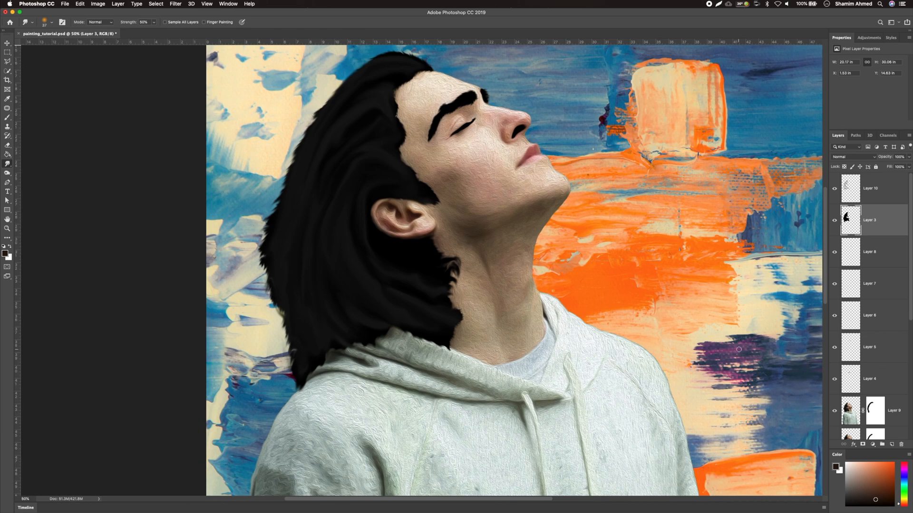
pyautogui.scroll(-5, 874, 304)
pyautogui.click(878, 357)
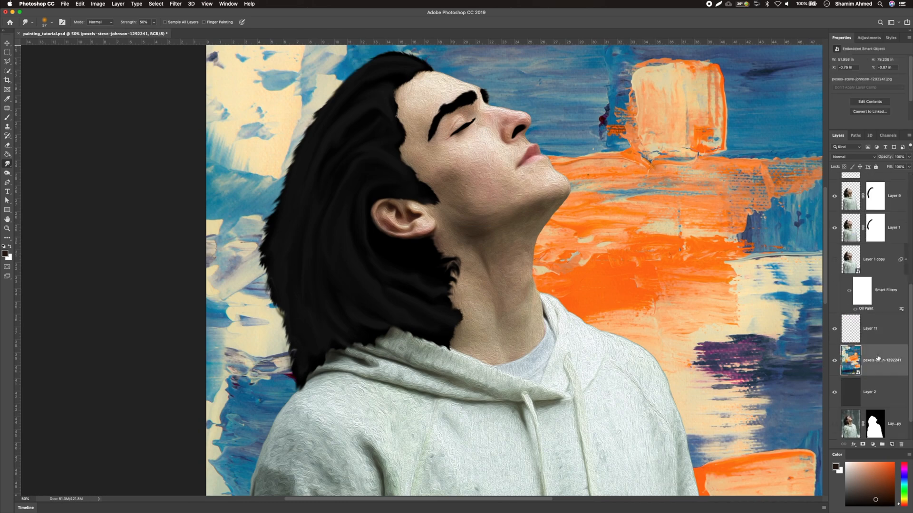
pyautogui.click(876, 335)
pyautogui.press('super+alt+shift+e')
# Apply Oil Paint to Layer 11 with Stylization 0.9, Cleanliness 0.9, Scale 0.9, Bristle Detail 1.1
pyautogui.click(182, 3)
pyautogui.moveTo(181, 136)
pyautogui.click(304, 164)
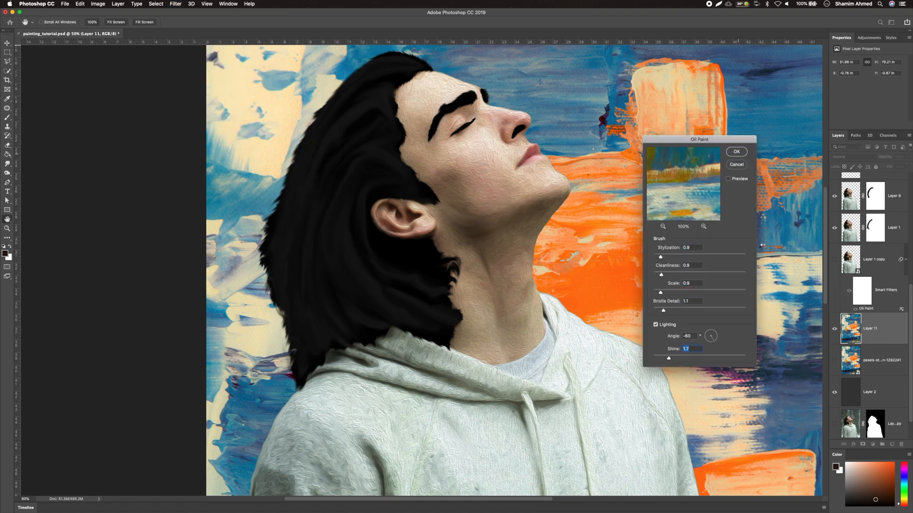
pyautogui.press('Return')
# Select Layer 9, set the Smudge strength to 14%, and smudge along the hoodie's left shoulder
pyautogui.scroll(3, 855, 232)
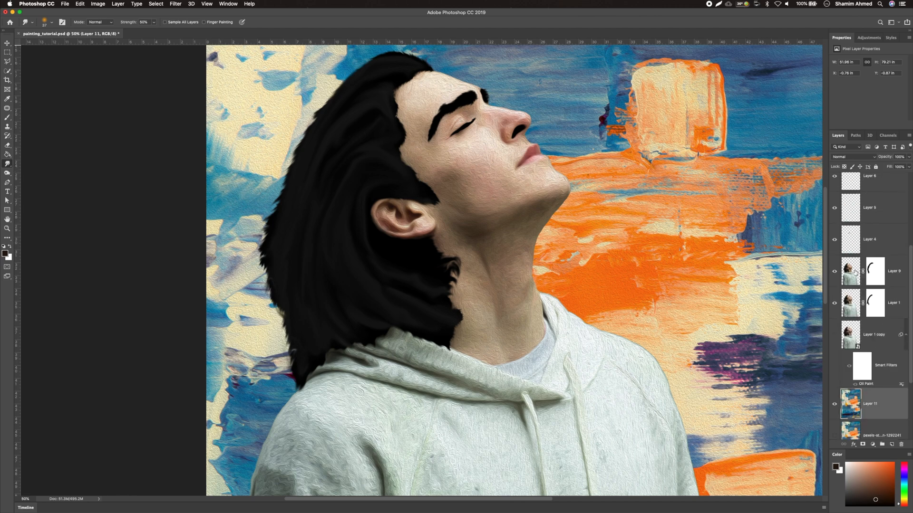
pyautogui.click(851, 271)
pyautogui.scroll(-10, 428, 237)
pyautogui.click(153, 22)
pyautogui.moveTo(153, 30); pyautogui.dragTo(140, 30)
pyautogui.moveTo(287, 244); pyautogui.dragTo(291, 302)
# Inspect the smudged face, hair and hoodie areas across the canvas
pyautogui.scroll(3, 291, 302)
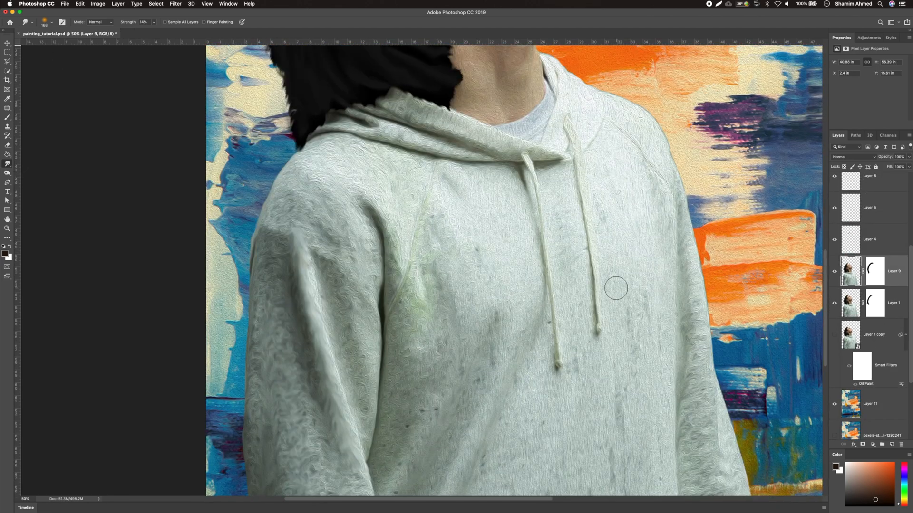
pyautogui.scroll(5, 350, 154)
pyautogui.scroll(3, 577, 226)
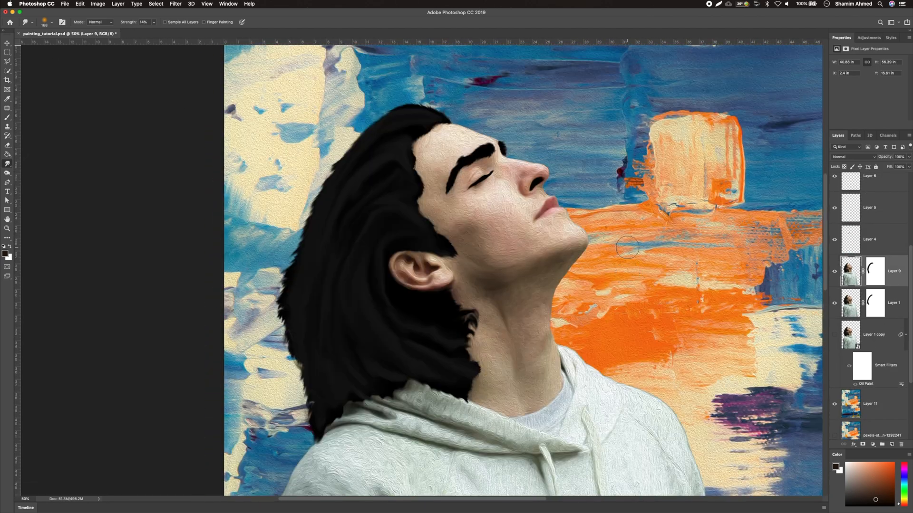
pyautogui.scroll(-6, 577, 225)
pyautogui.scroll(-3, 682, 354)
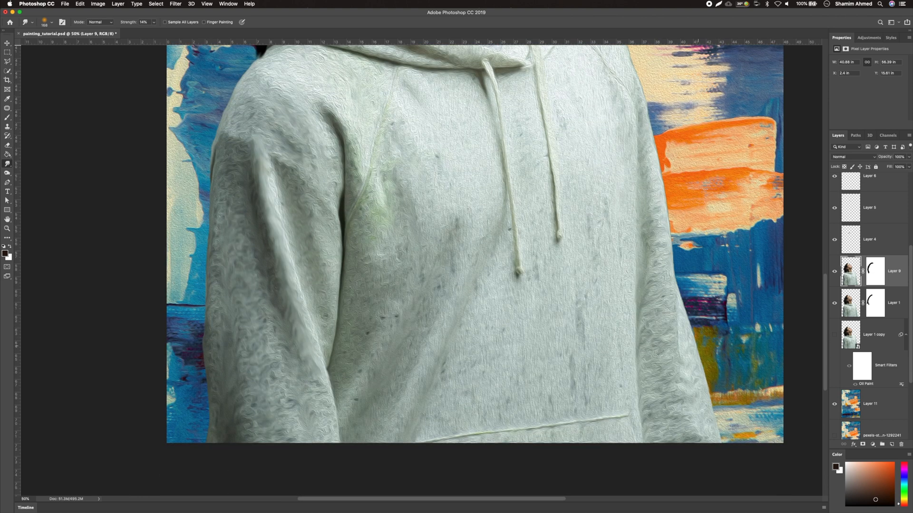
pyautogui.scroll(4, 618, 275)
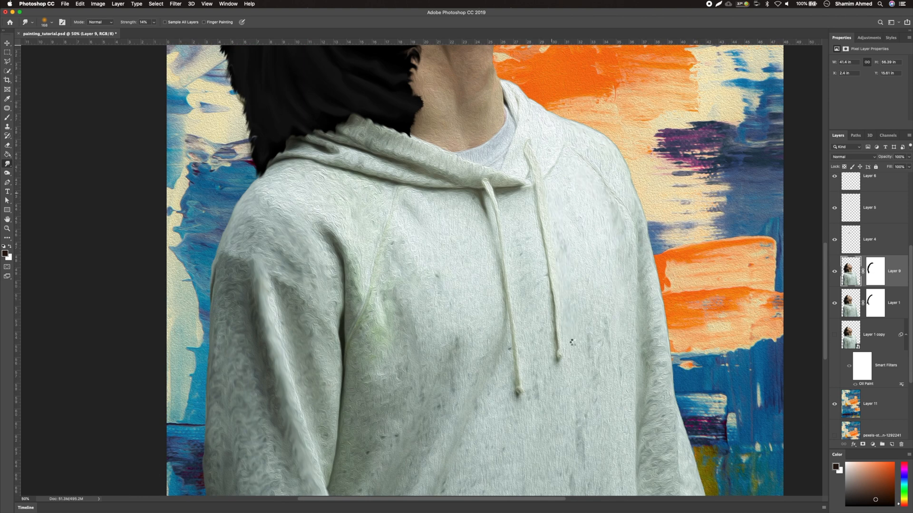
pyautogui.scroll(10, 373, 329)
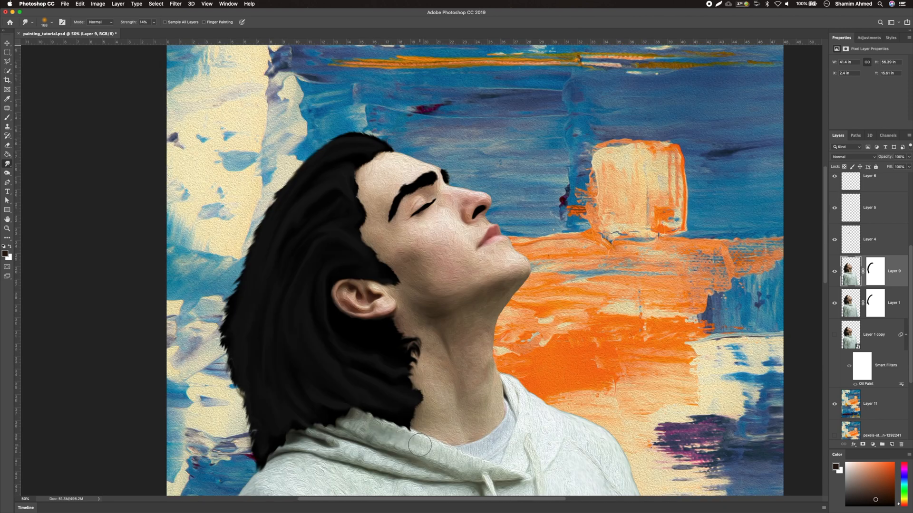
pyautogui.scroll(-5, 845, 300)
pyautogui.moveTo(466, 229); pyautogui.dragTo(455, 230)
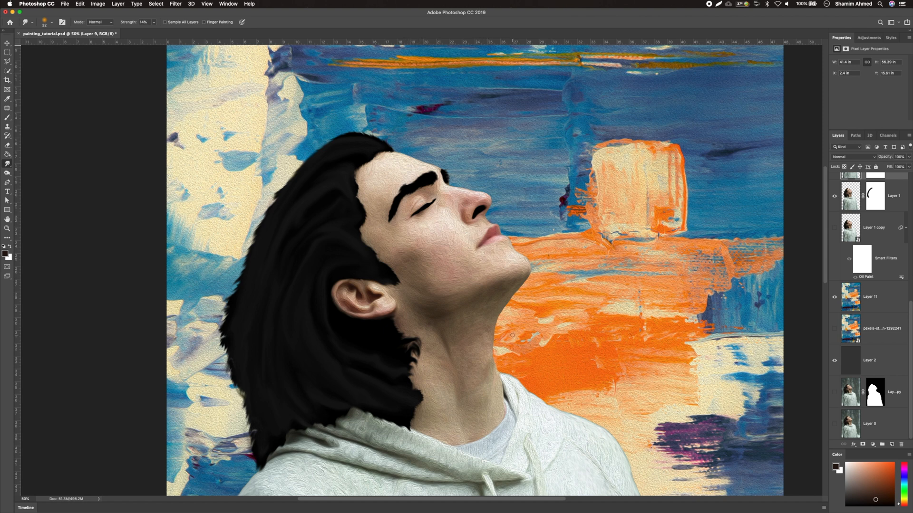
# Duplicate all layers and merge the copies into one layer
pyautogui.press('super+minus')
pyautogui.scroll(-3, 512, 335)
pyautogui.scroll(8, 880, 266)
pyautogui.click(881, 198)
pyautogui.scroll(-8, 883, 333)
pyautogui.keyDown('shift'); pyautogui.click(885, 425); pyautogui.keyUp('shift')
pyautogui.press('super+j')
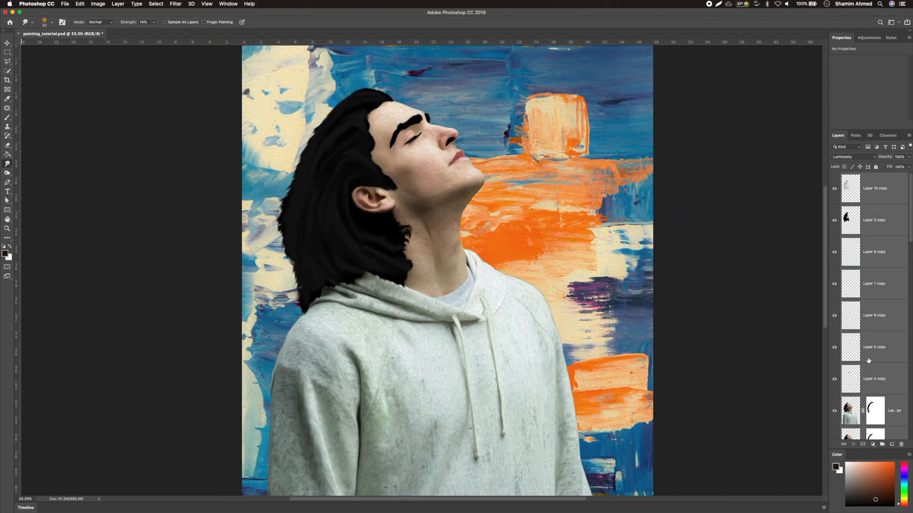
pyautogui.press('super+e')
# Apply Oil Paint to the merged layer with Stylization 0.3, Cleanliness 0.2, Scale 0.4, Bristle Detail 0.4
pyautogui.click(175, 4)
pyautogui.moveTo(204, 136)
pyautogui.click(304, 160)
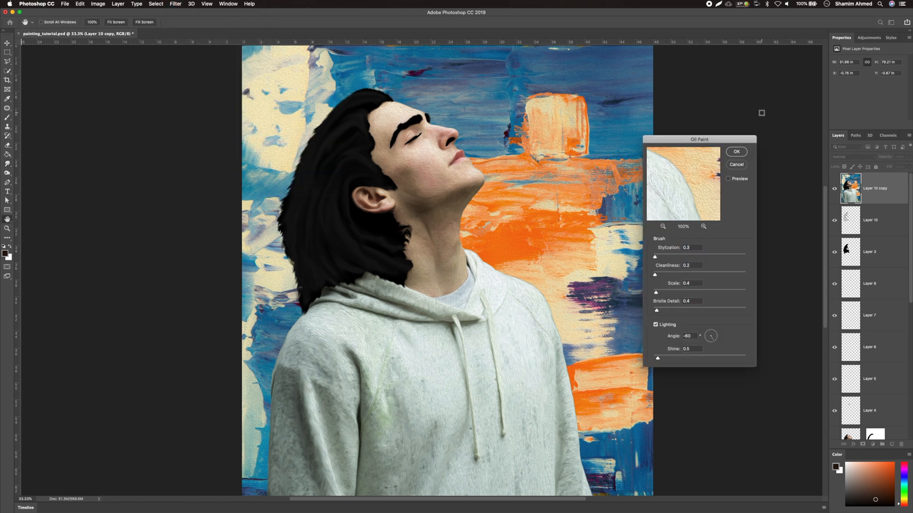
pyautogui.click(736, 152)
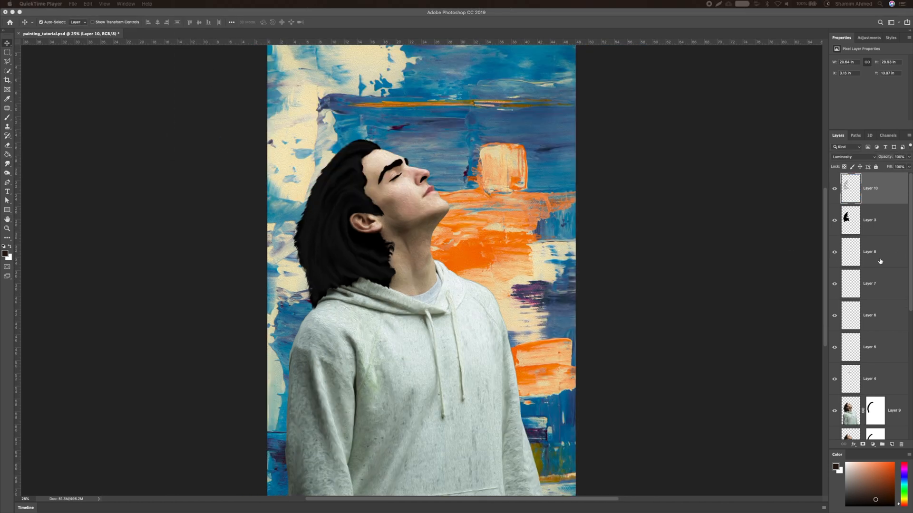
# Select all layers, duplicate them, and merge the copies into a single top layer, Layer 10 copy
pyautogui.scroll(-10, 881, 259)
pyautogui.click(877, 423)
pyautogui.scroll(10, 876, 409)
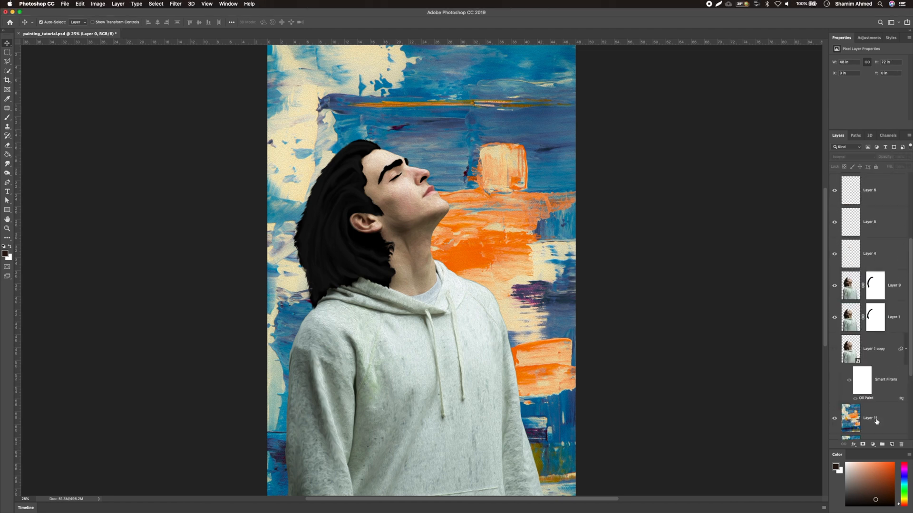
pyautogui.keyDown('shift'); pyautogui.click(870, 205); pyautogui.keyUp('shift')
pyautogui.press('super+j')
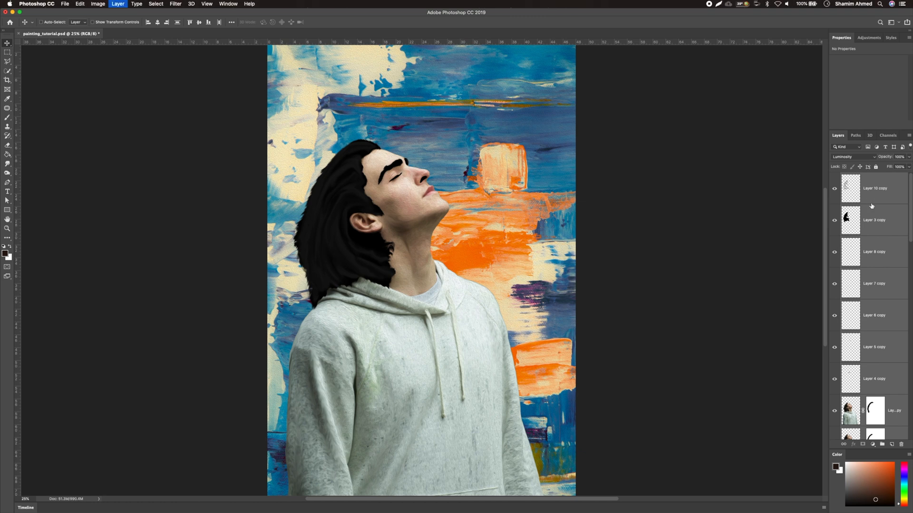
pyautogui.press('super+e')
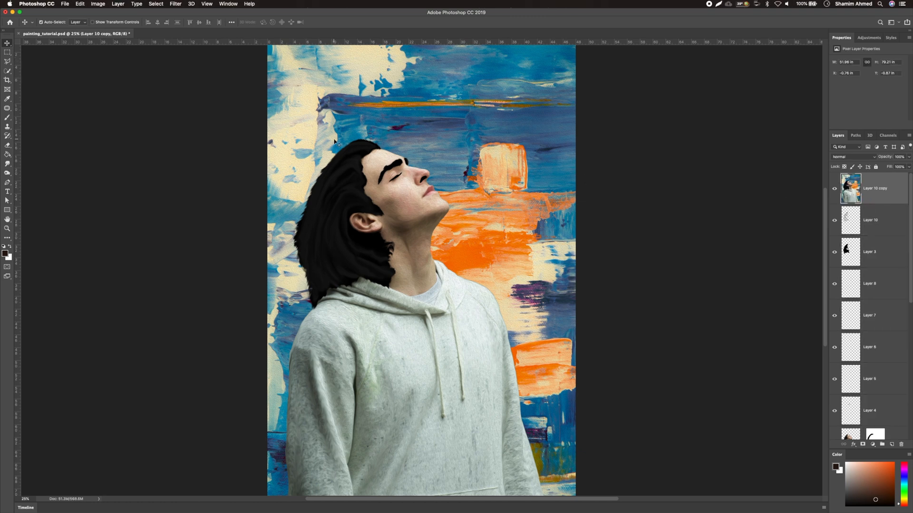
# Use Liquify to pull the ear's tip upward into a pointed elf shape
pyautogui.press('super+plus')
pyautogui.press('super+plus')
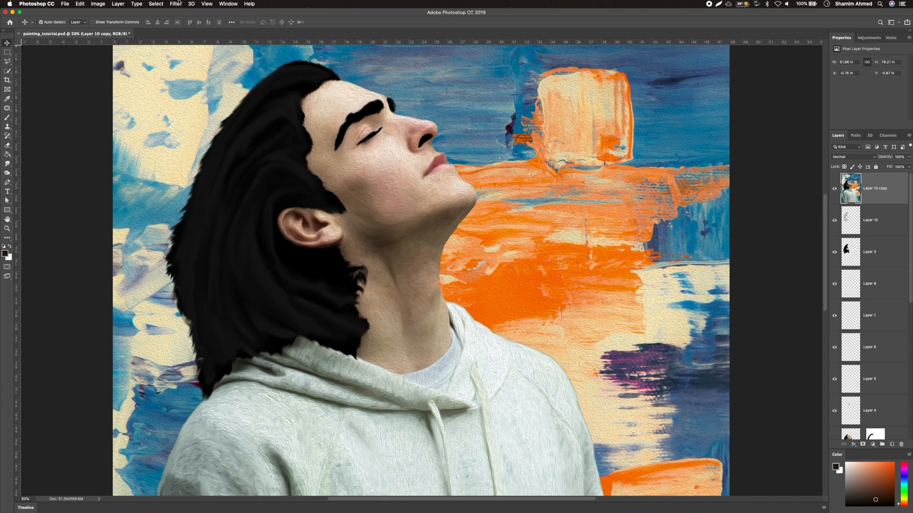
pyautogui.click(178, 3)
pyautogui.click(185, 62)
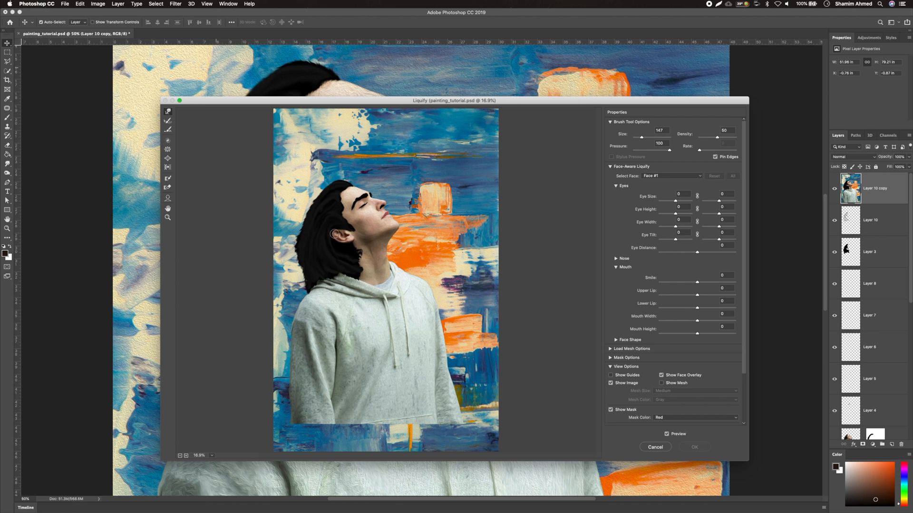
pyautogui.moveTo(333, 235); pyautogui.dragTo(326, 231)
pyautogui.click(700, 447)
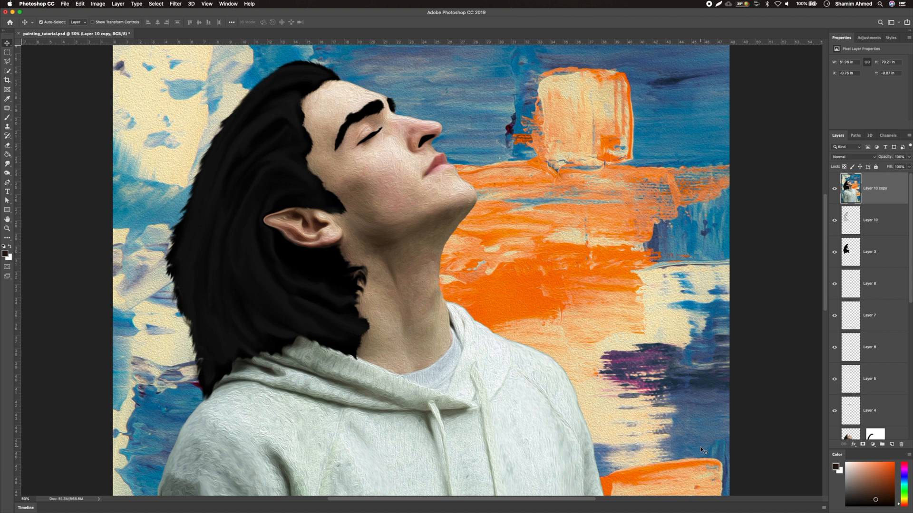
# Apply Oil Paint to Layer 10 copy with Stylization 0.8, Cleanliness 1.0, Scale 0.9, Bristle Detail 0.8
pyautogui.click(175, 4)
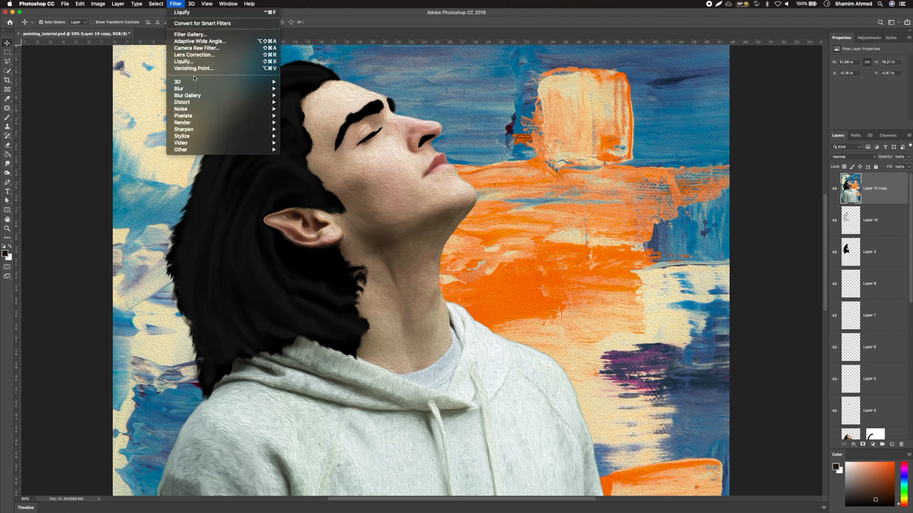
pyautogui.moveTo(190, 136)
pyautogui.click(300, 164)
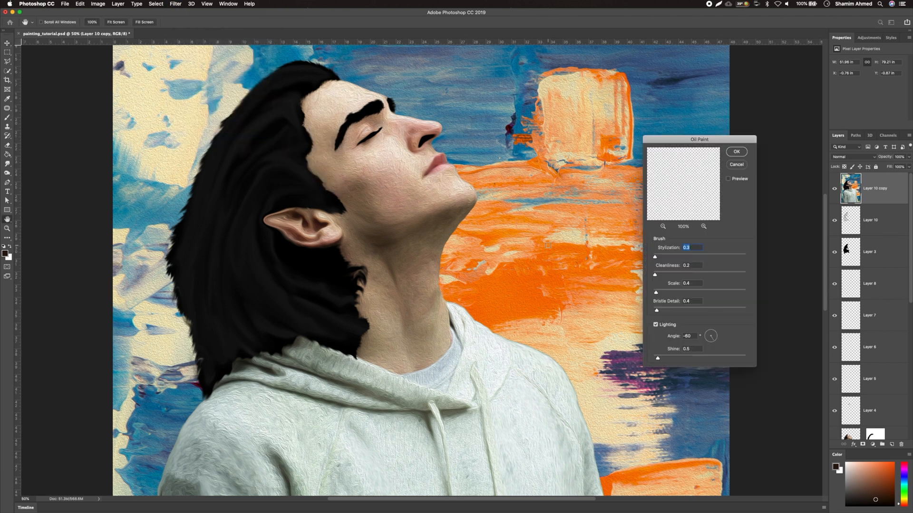
pyautogui.click(402, 153)
pyautogui.moveTo(654, 257); pyautogui.dragTo(664, 257)
pyautogui.moveTo(654, 274)
pyautogui.mouseDown()
pyautogui.moveTo(667, 274)
pyautogui.moveTo(669, 293)
pyautogui.mouseUp()
pyautogui.moveTo(657, 310); pyautogui.dragTo(667, 310)
pyautogui.moveTo(658, 358); pyautogui.dragTo(673, 359)
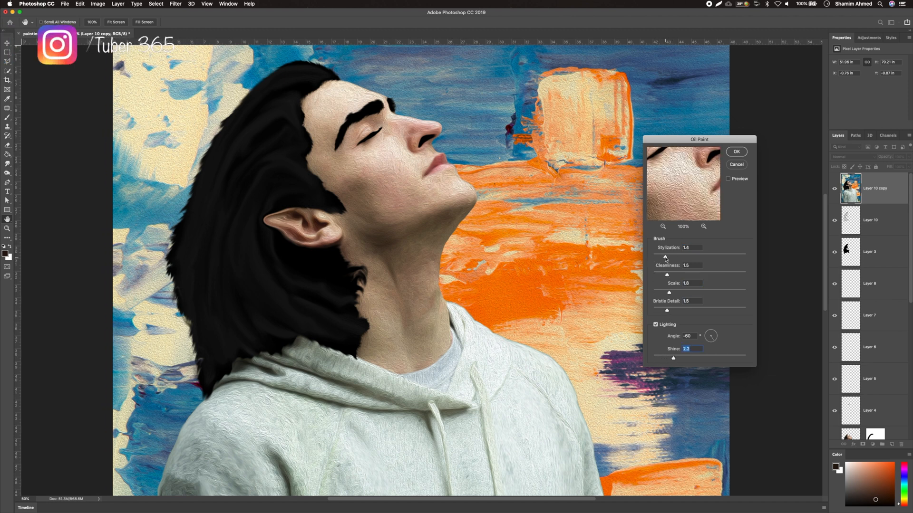
pyautogui.moveTo(665, 257); pyautogui.dragTo(660, 258)
pyautogui.moveTo(667, 275); pyautogui.dragTo(658, 311)
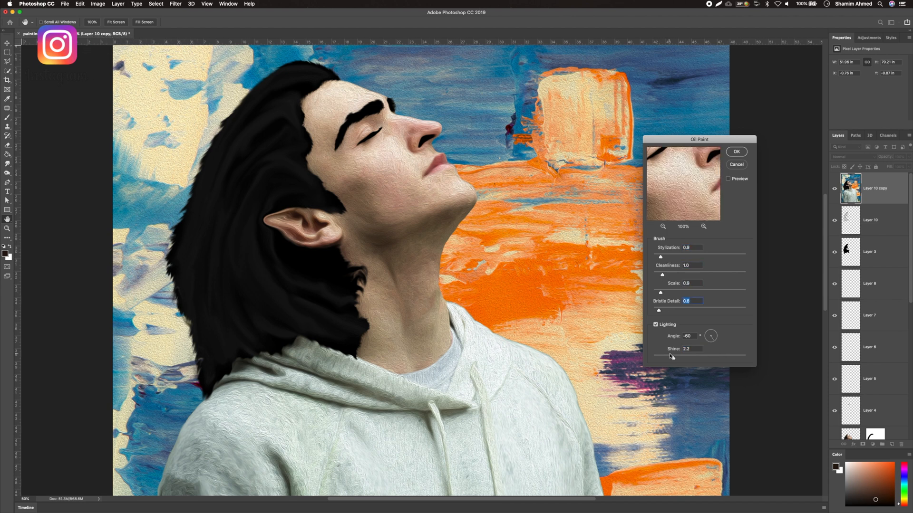
pyautogui.moveTo(673, 359); pyautogui.dragTo(660, 359)
pyautogui.click(735, 151)
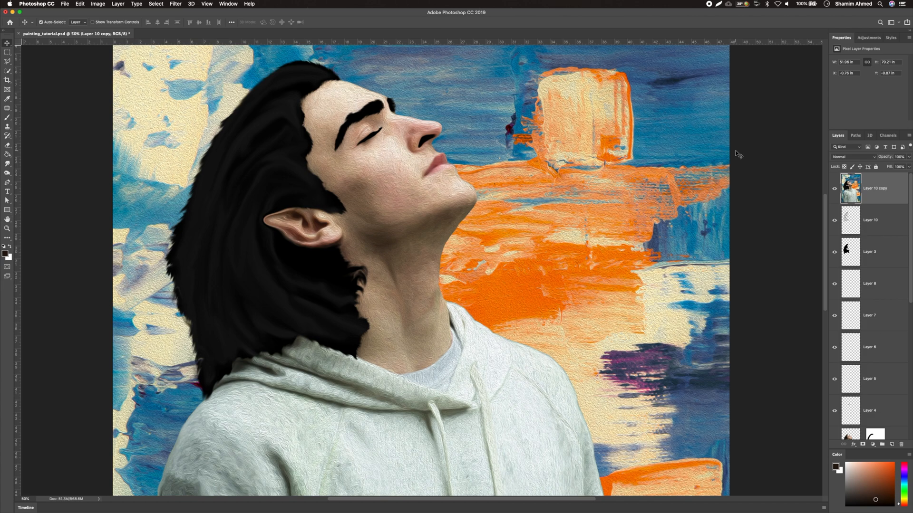